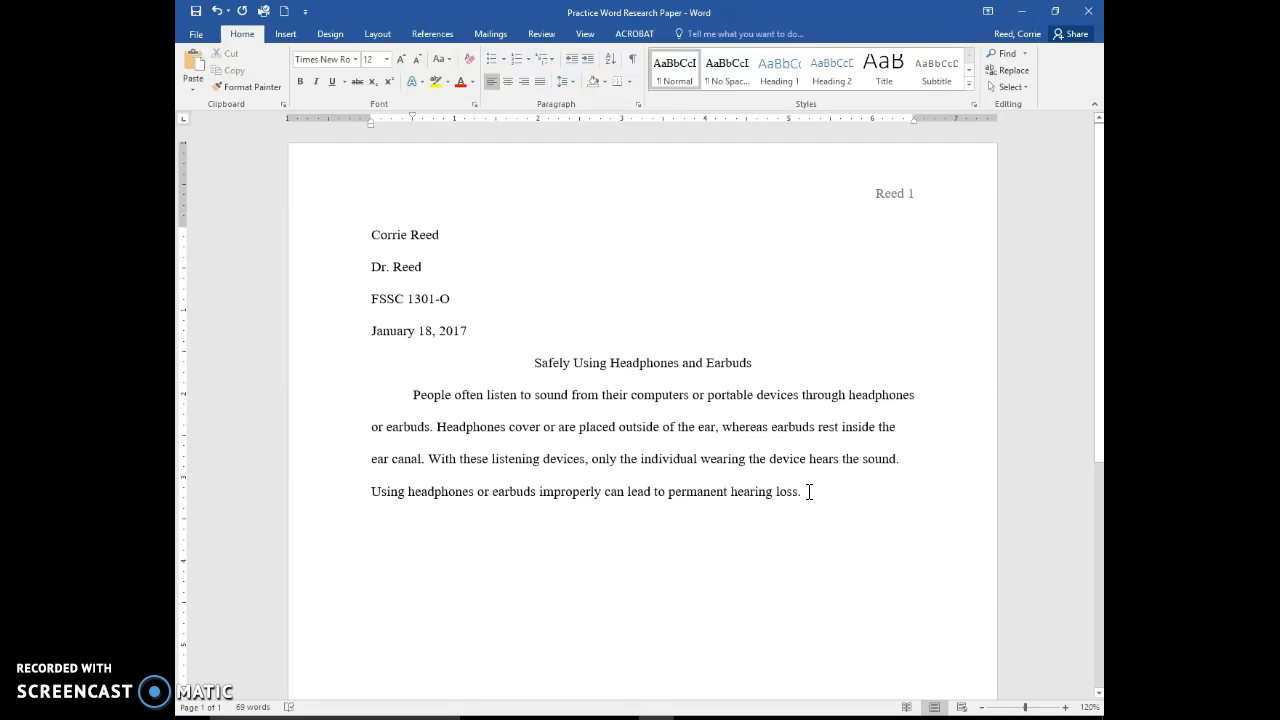
Add the sentence "Items that may protect hearing include quality of these devices and volume levels." to the end of the first body paragraph
text(Ite)
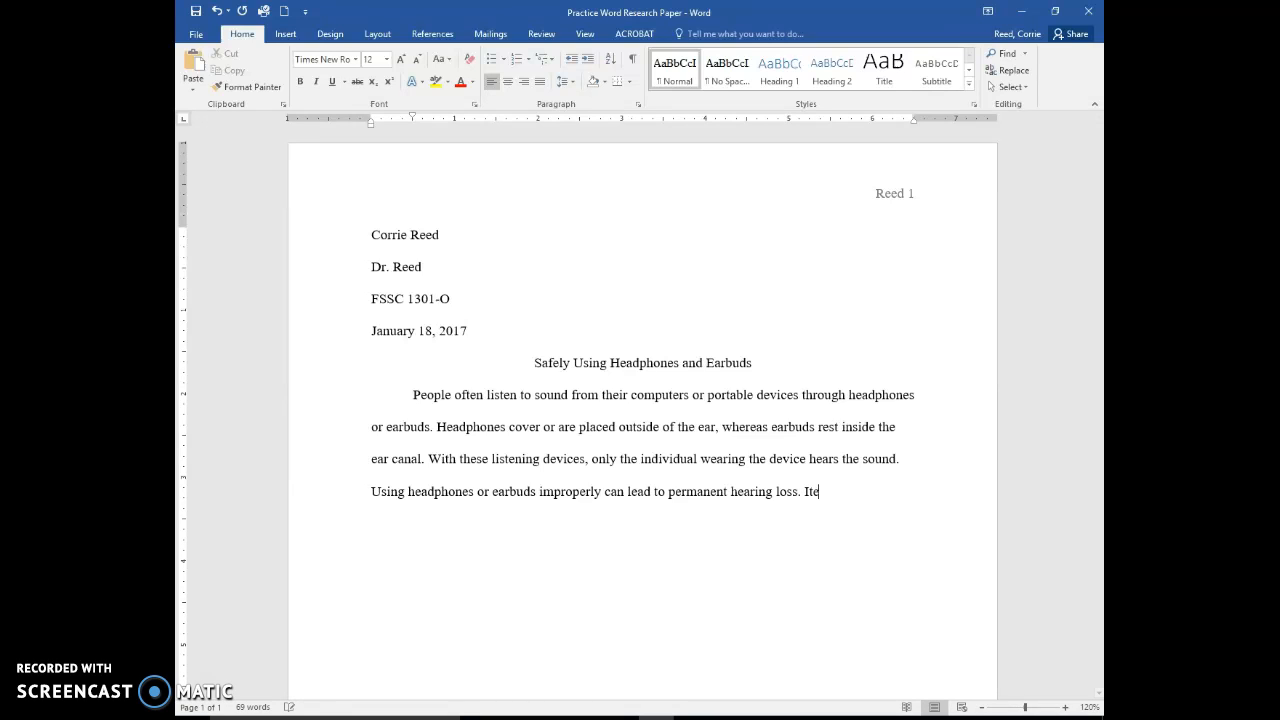
text(ms that may protect hearing incl)
key(BackSpace)
key(BackSpace)
text(include)
text( quality )
text(fo thes)
text(e)
key(BackSpace)
key(BackSpace)
key(BackSpace)
key(BackSpace)
key(BackSpace)
key(BackSpace)
key(BackSpace)
key(BackSpace)
key(BackSpace)
text(of thsee)
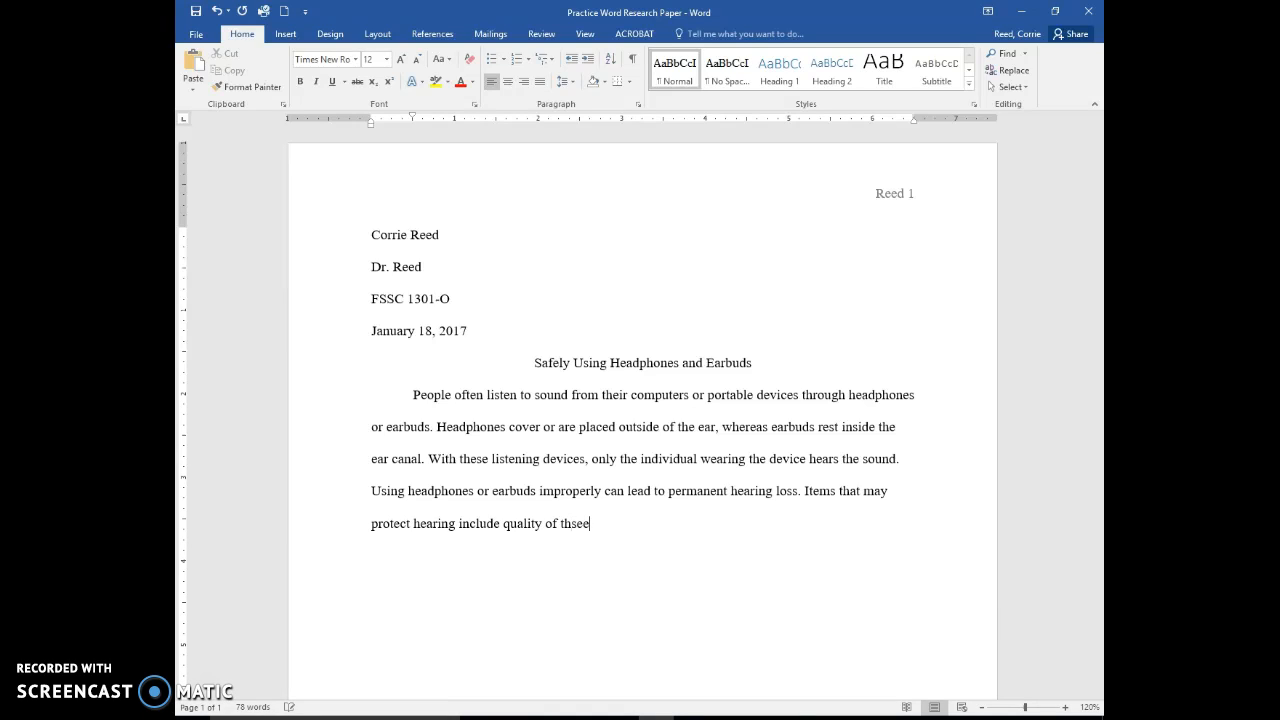
key(BackSpace)
key(BackSpace)
key(BackSpace)
text(ese devices and volume levels)
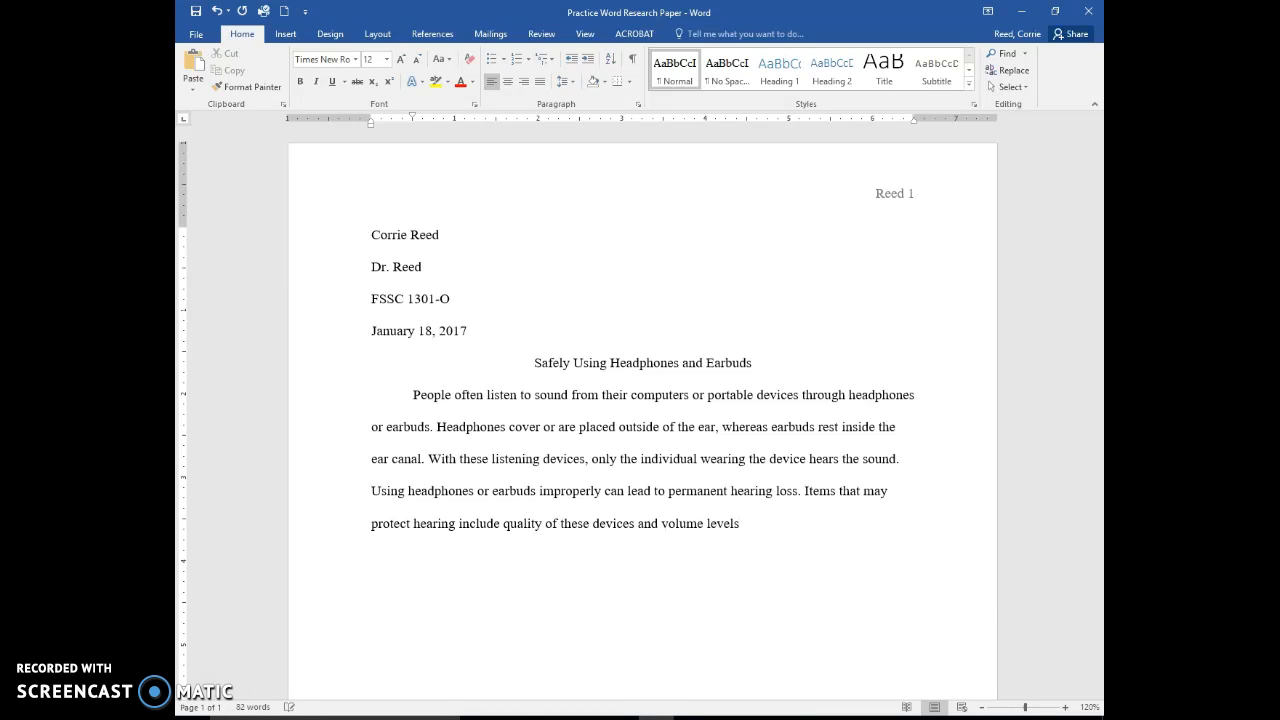
text(.)
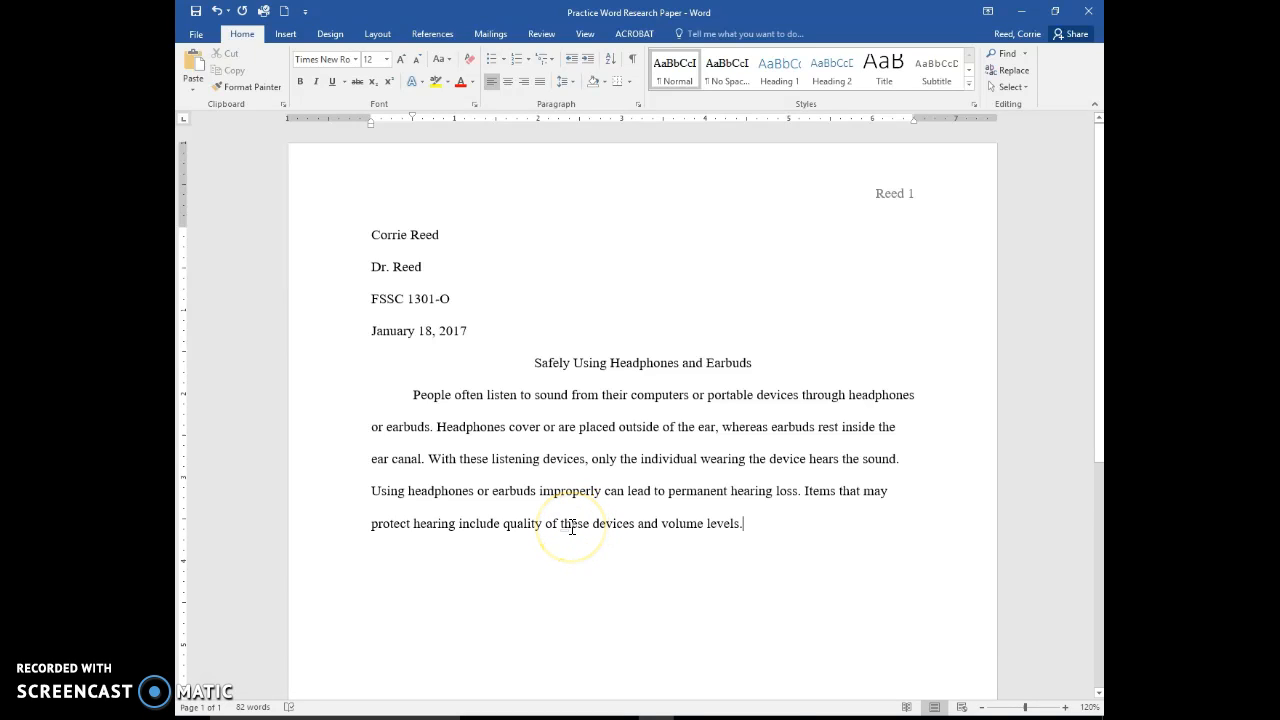
Examine the AutoCorrect options for the word "these" in the final sentence without choosing any of them
mouse_move(569, 532)
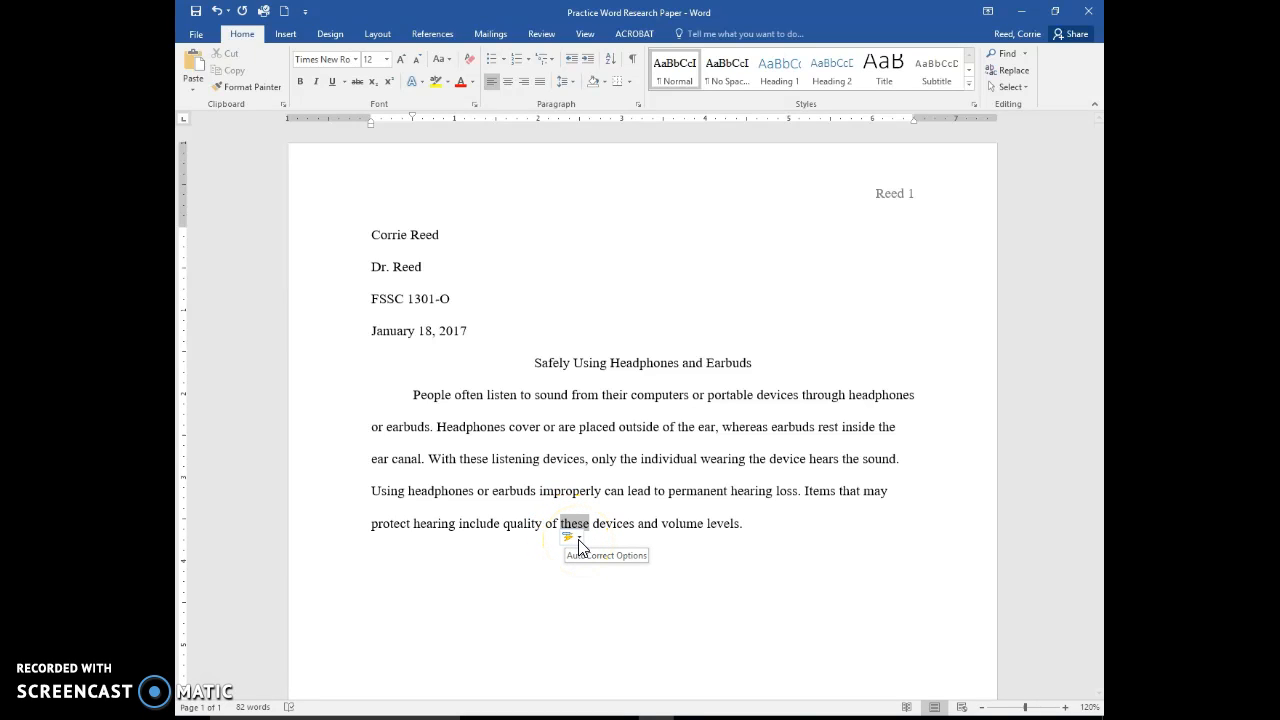
click(578, 541)
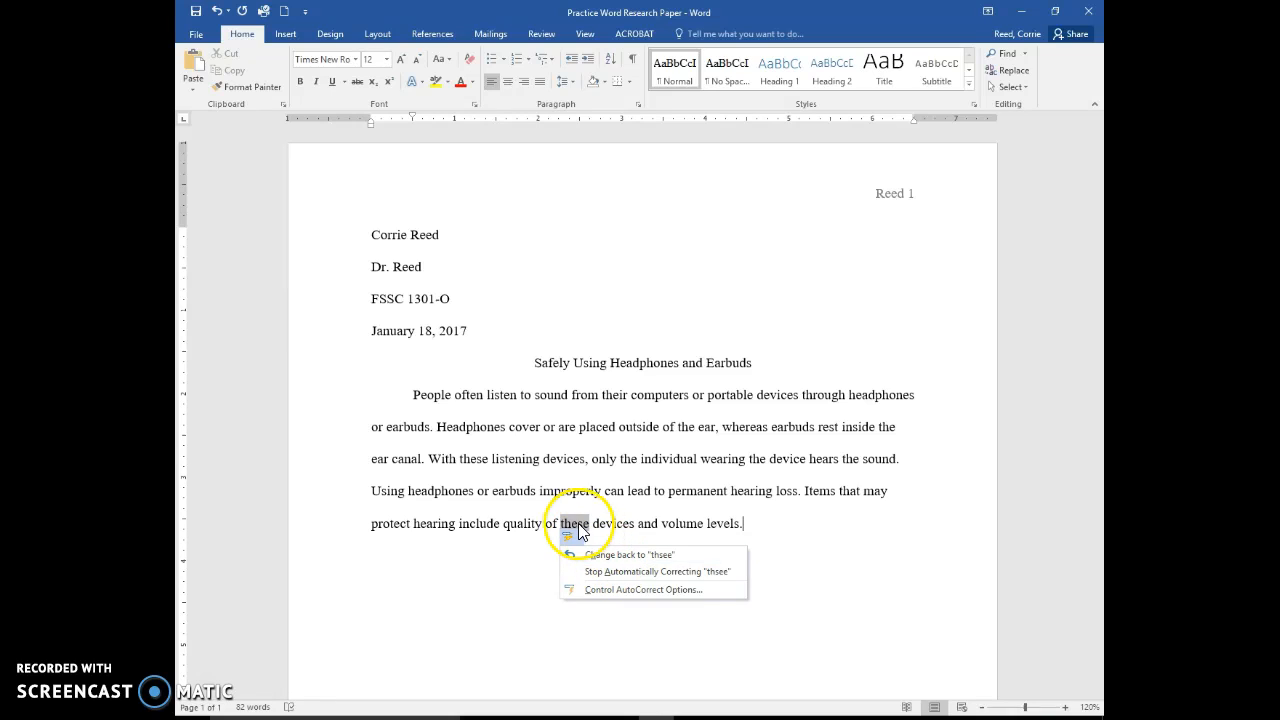
click(616, 528)
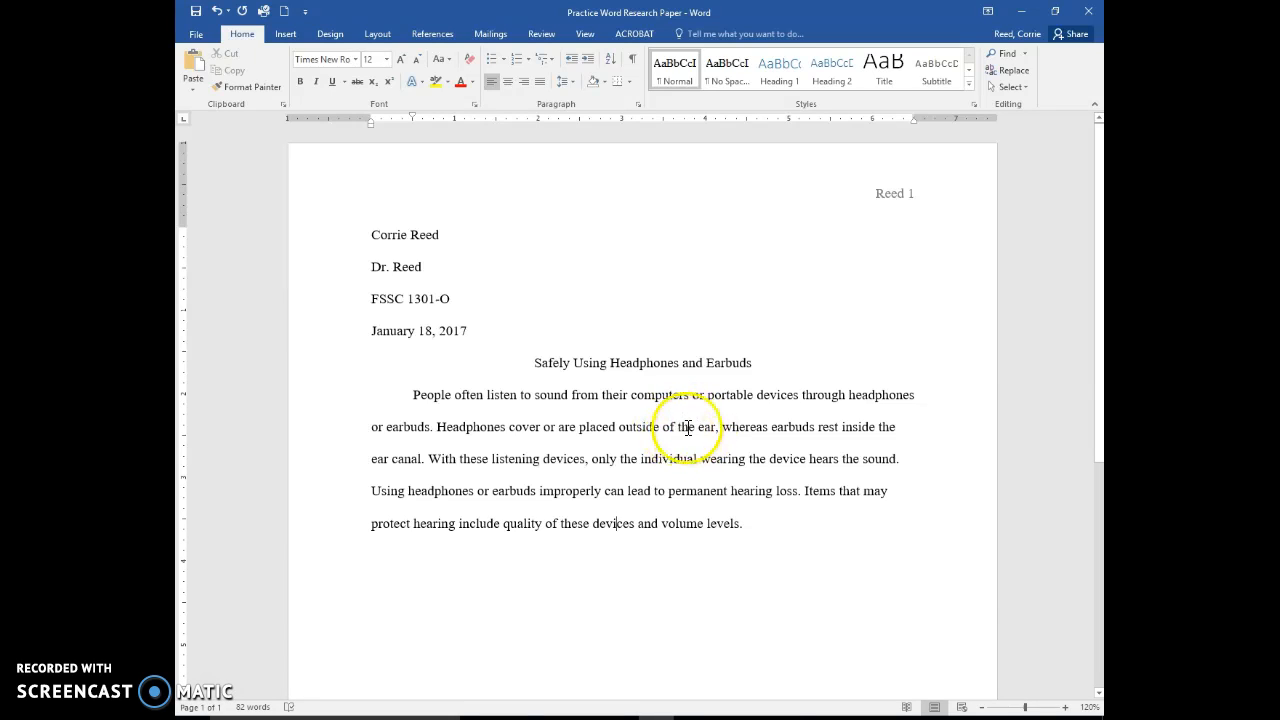
mouse_move(573, 540)
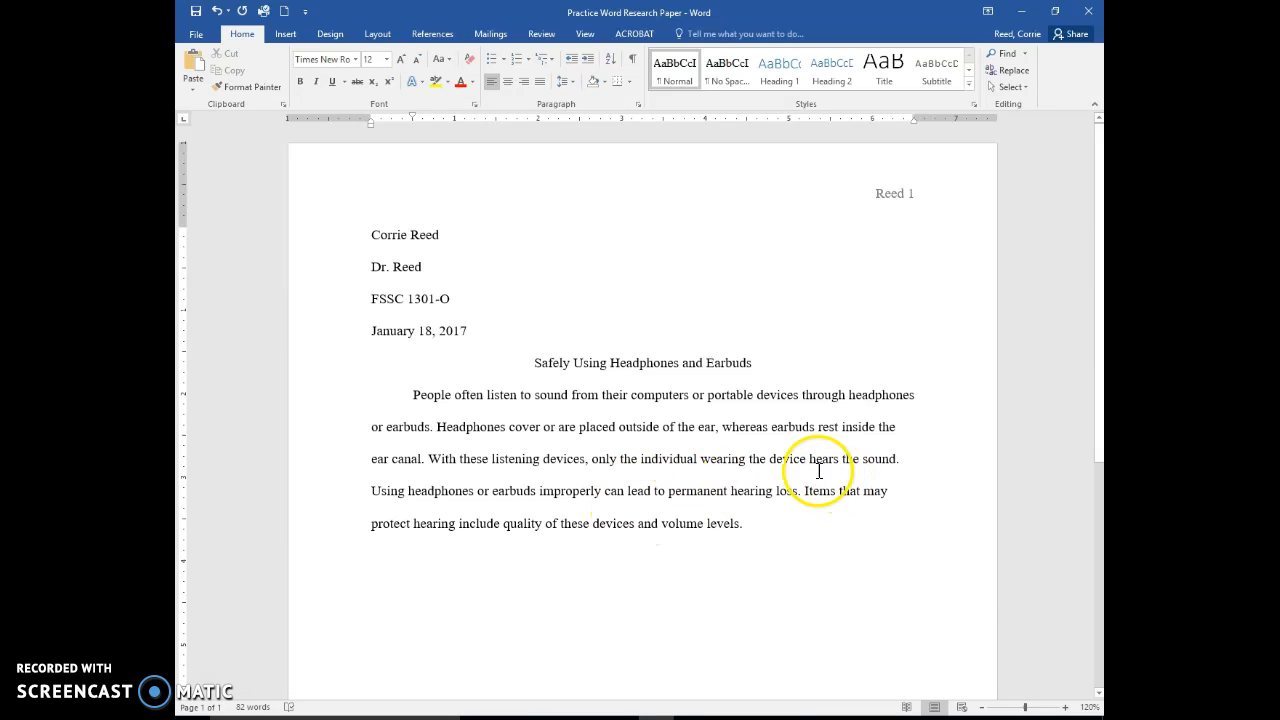
Replace the word "sound" at the end of the third sentence with the deliberate misspelling "sould"
double_click(878, 457)
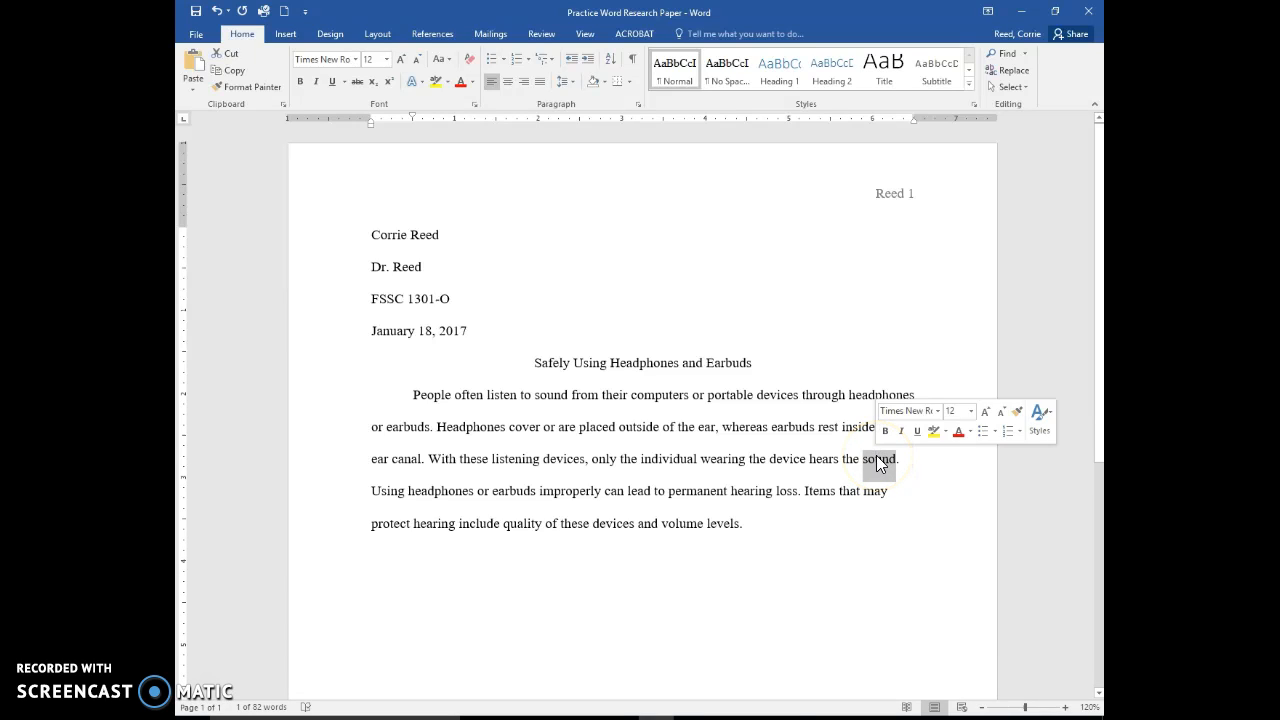
text(sould)
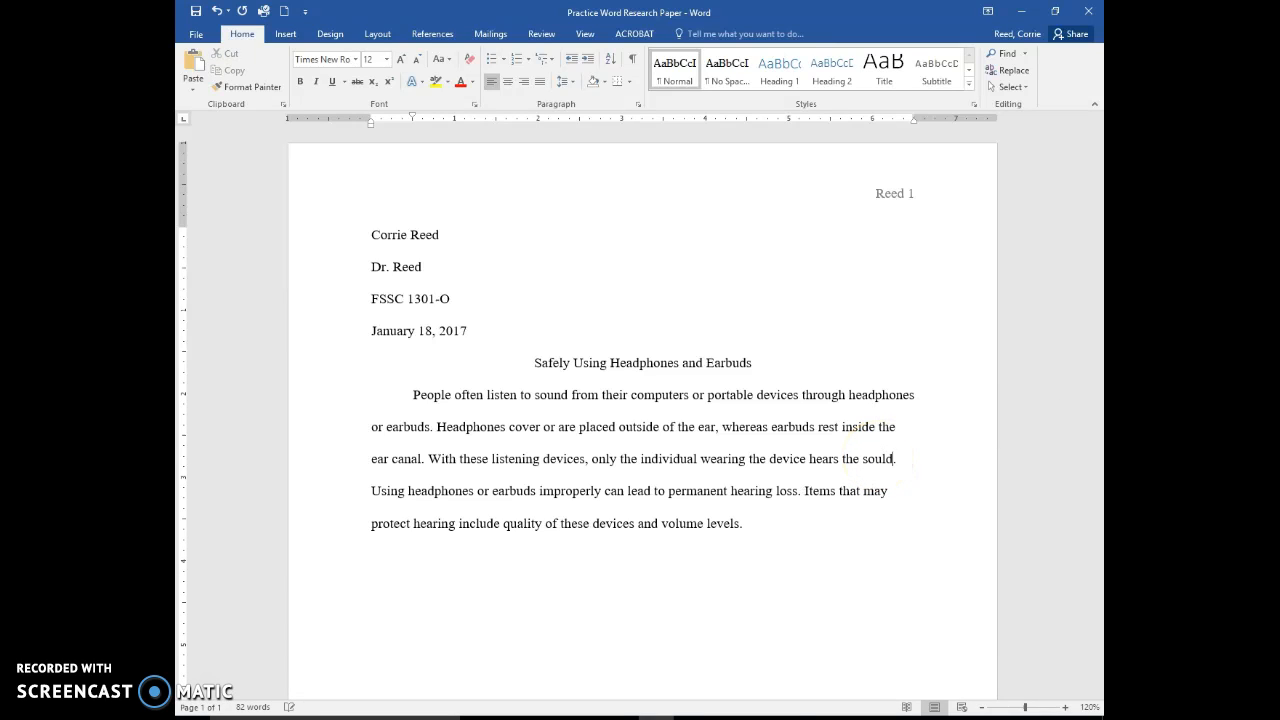
Start a new paragraph below the first body paragraph with the text "The features of certain headphones and earbus"
click(808, 527)
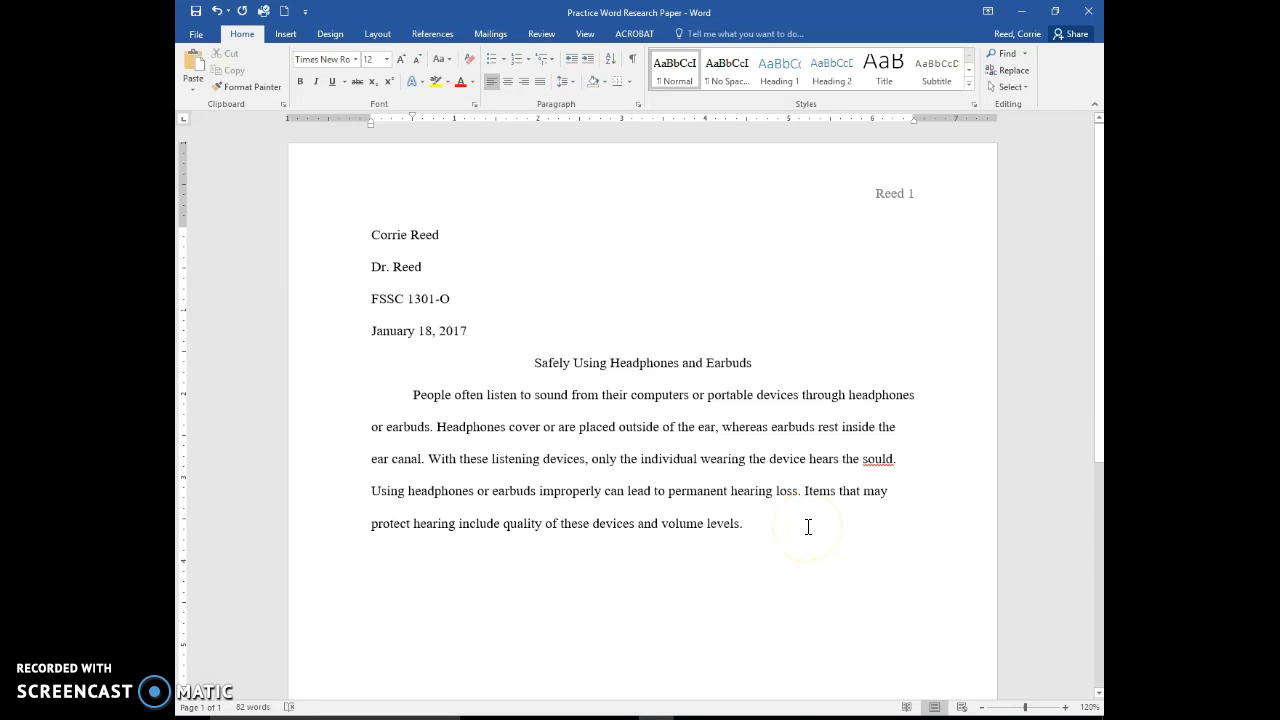
key(Return)
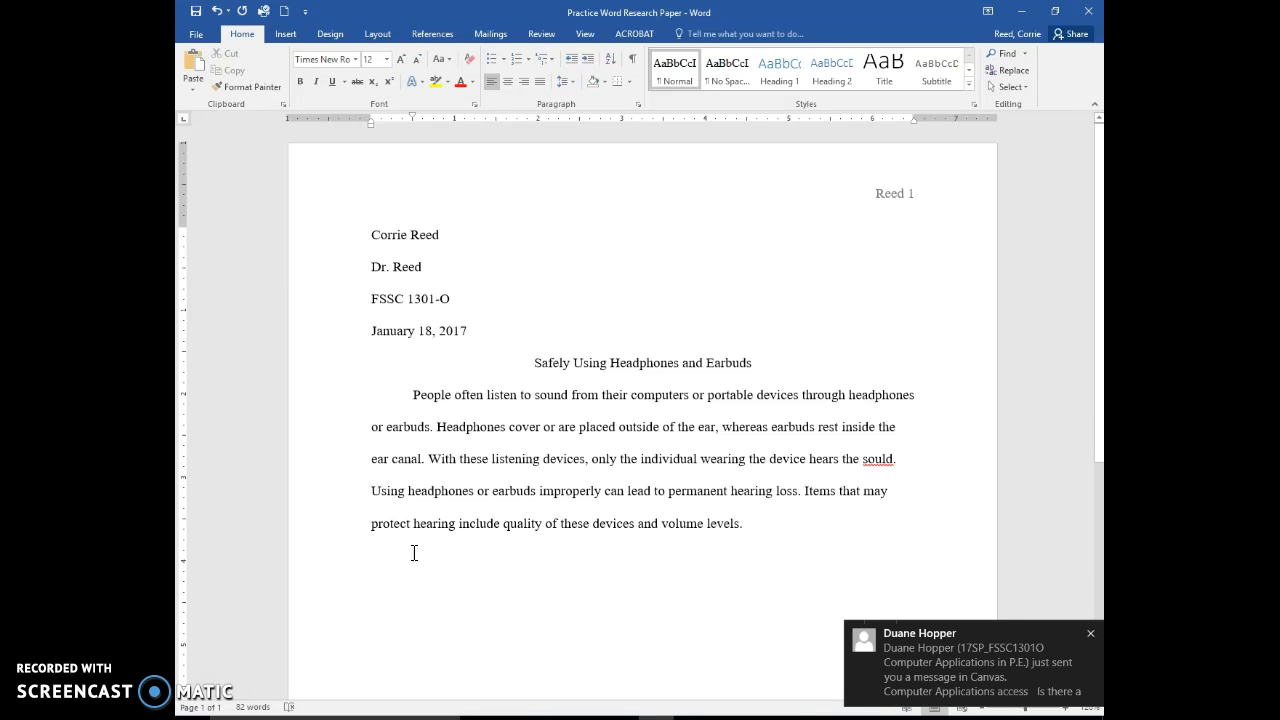
click(1089, 632)
click(780, 538)
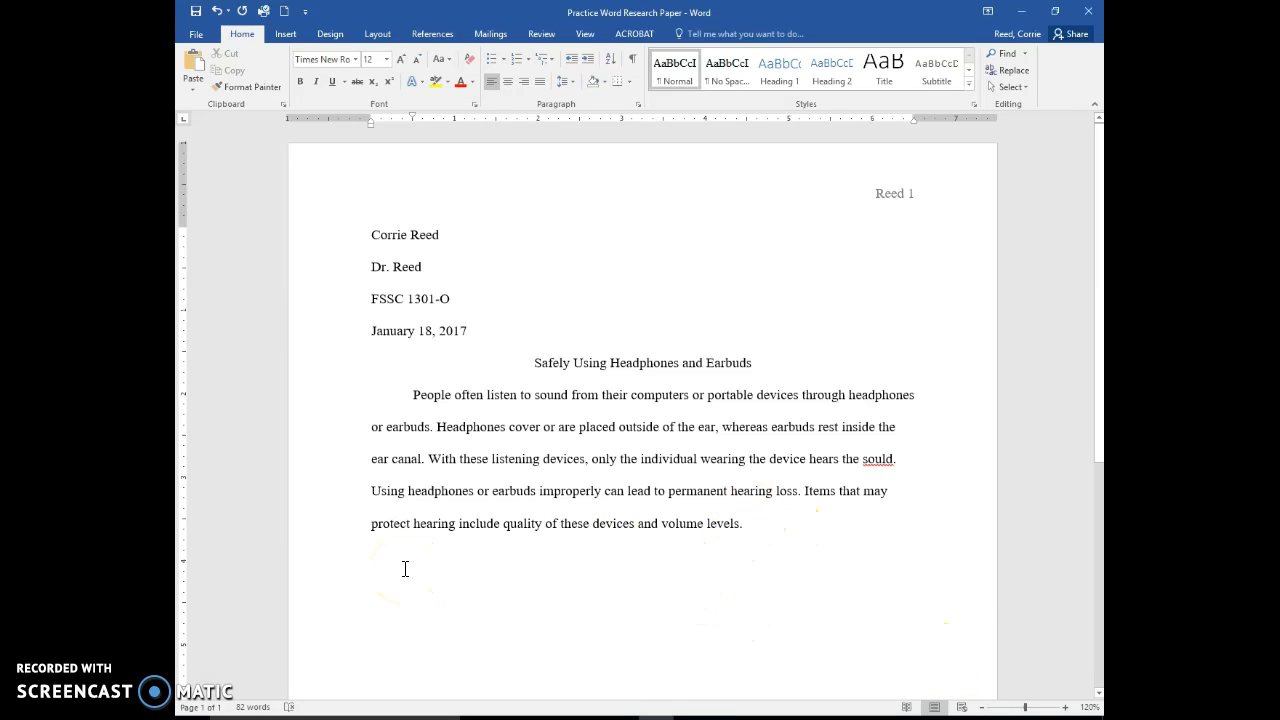
text(The f)
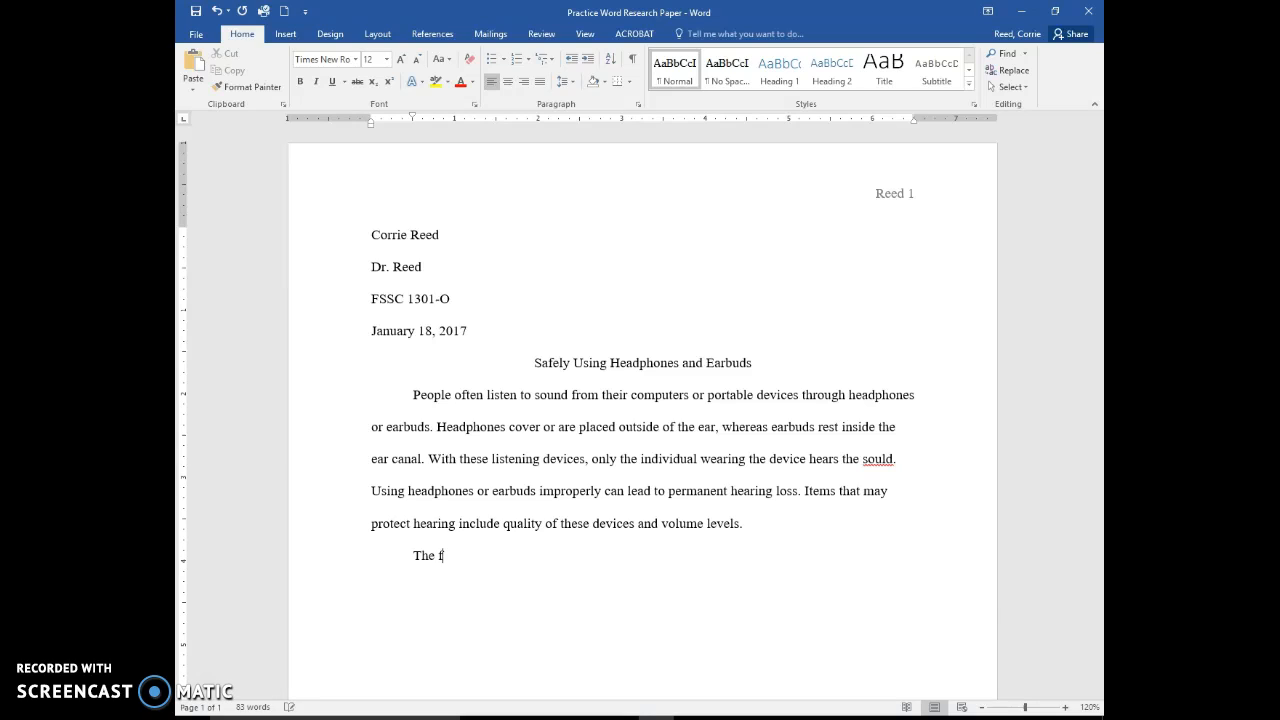
text(eatures of certain headphones)
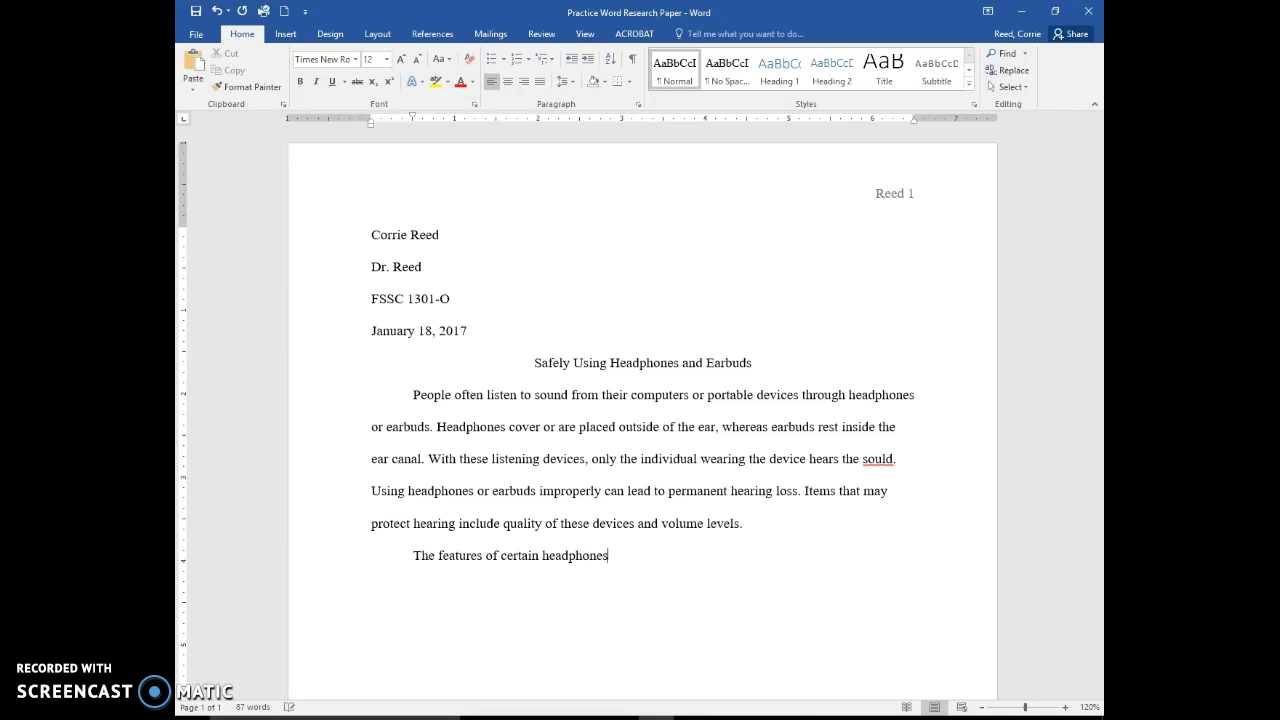
text( and earbus)
click(514, 717)
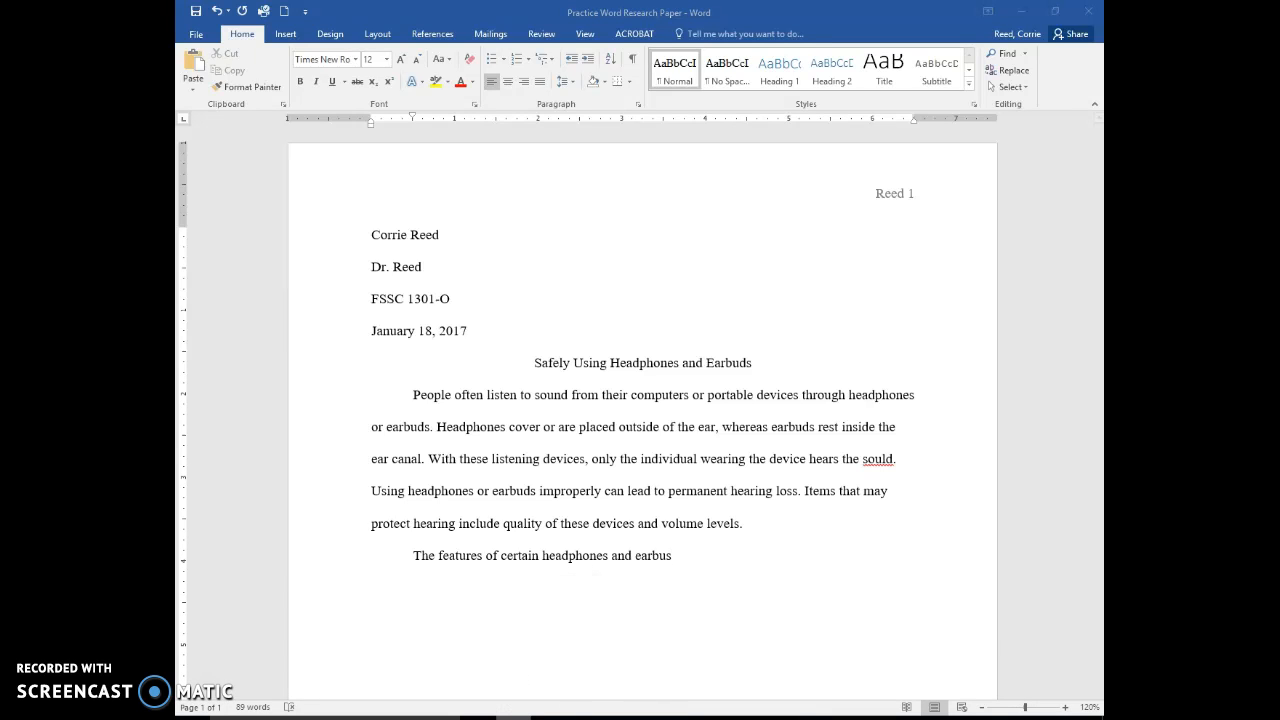
click(512, 717)
click(1086, 15)
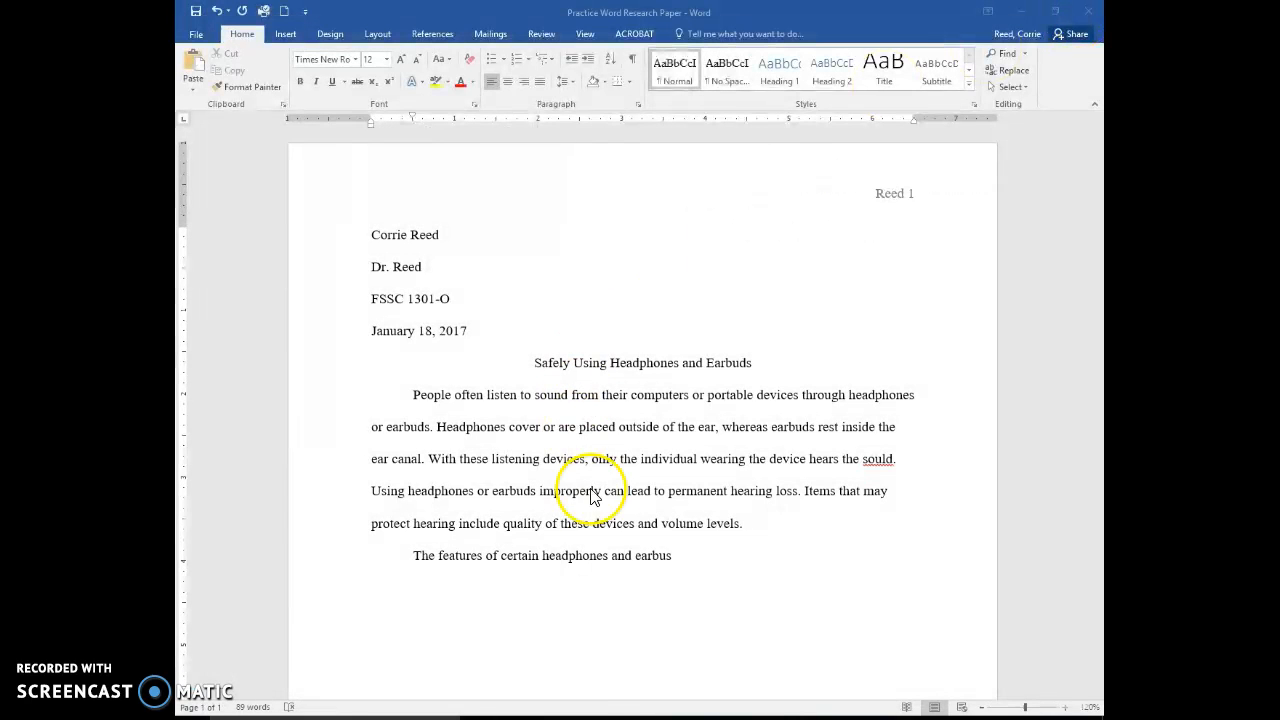
right_click(514, 716)
Correct "earbus" to "earbuds" and continue the second paragraph with "can help to prevet hearing loss. Higher-"
click(685, 556)
key(BackSpace)
text(ds can help to prevet hearing loss. Higher-)
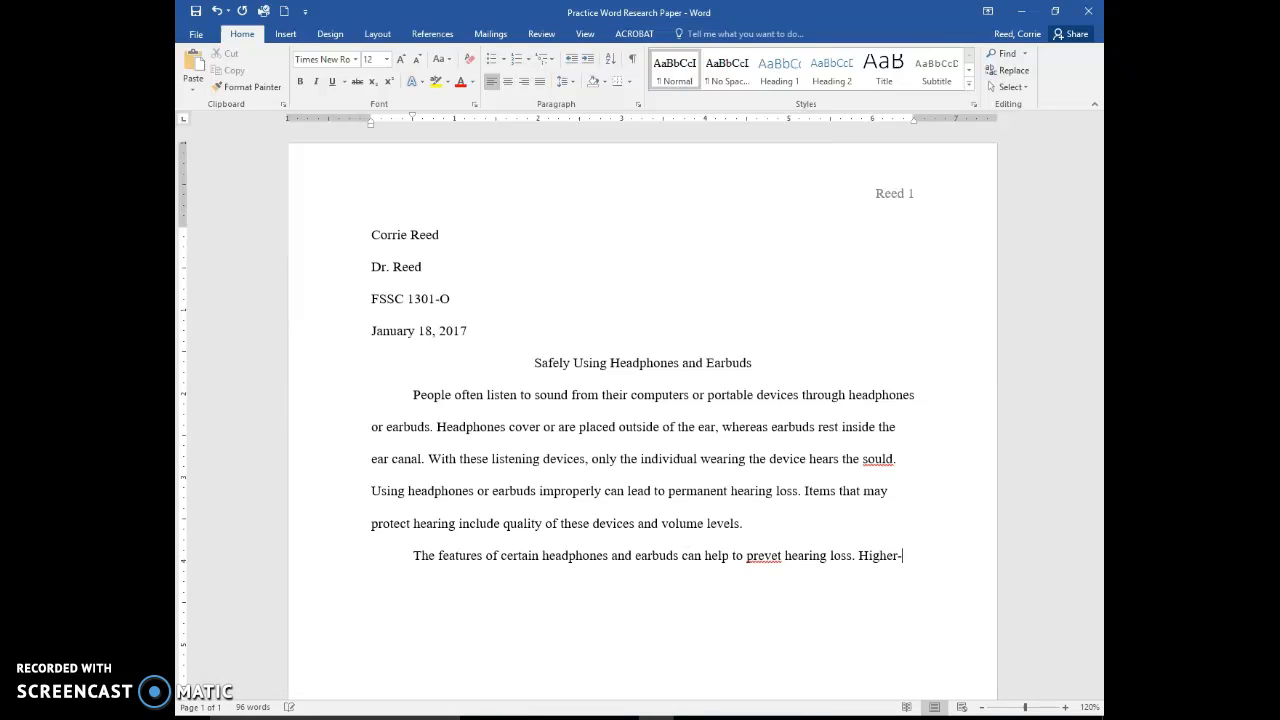
Continue after "Higher-" with "quality headphones and earbuds tend to produce a clearer sound, enabling wearers to listen at a lower volume"
text(quality headphones and earbus)
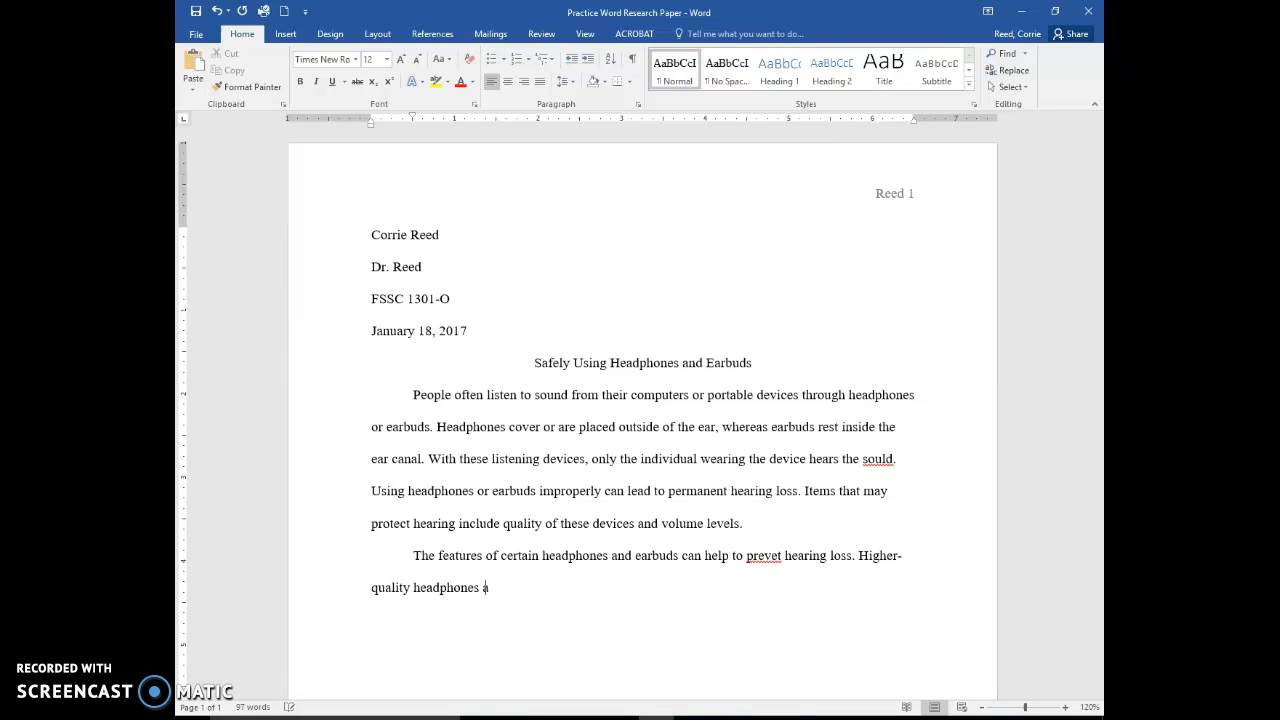
key(BackSpace)
text(ds tend to produce a c)
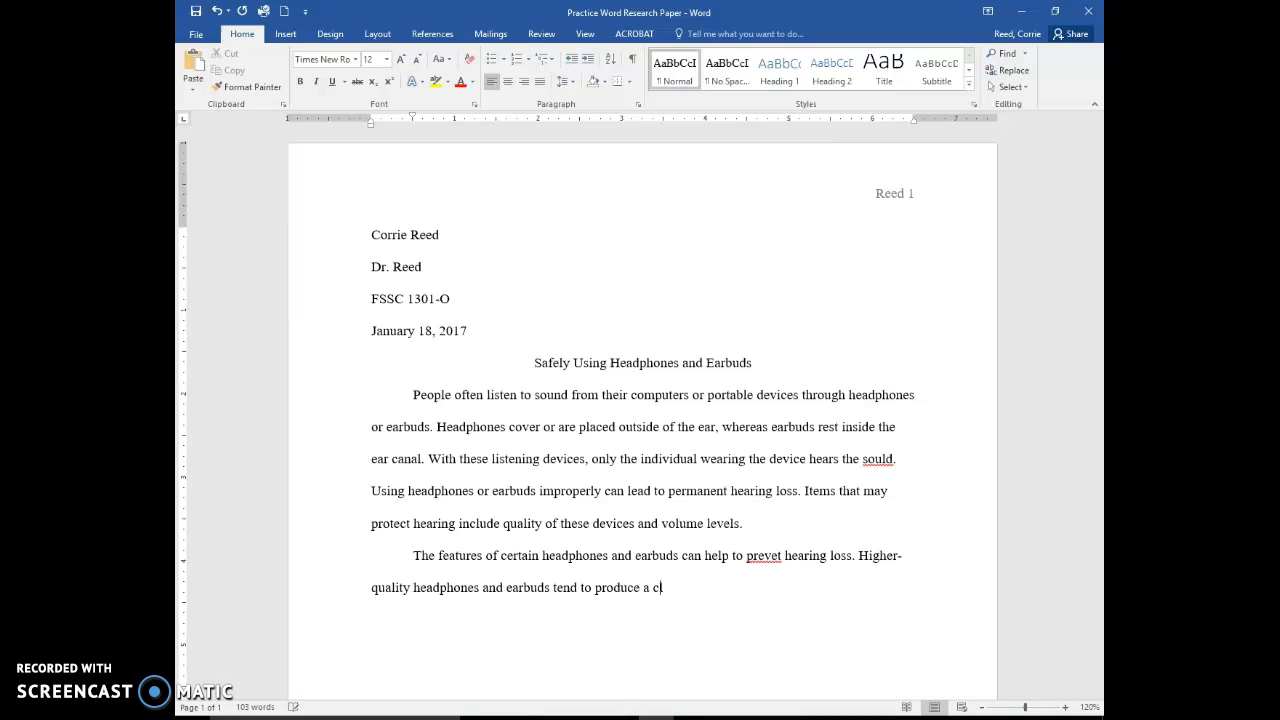
text(learer sound, enabling)
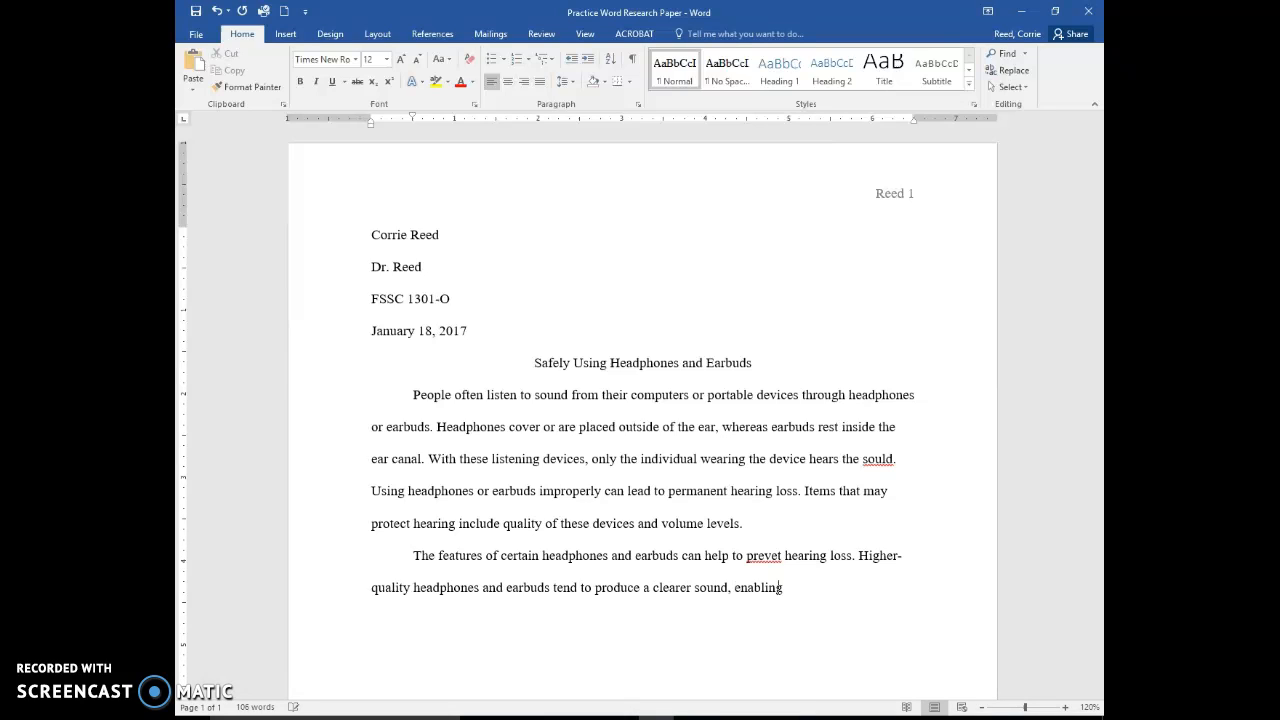
text( wearers to listen)
text( at)
text( a lower )
text(volume)
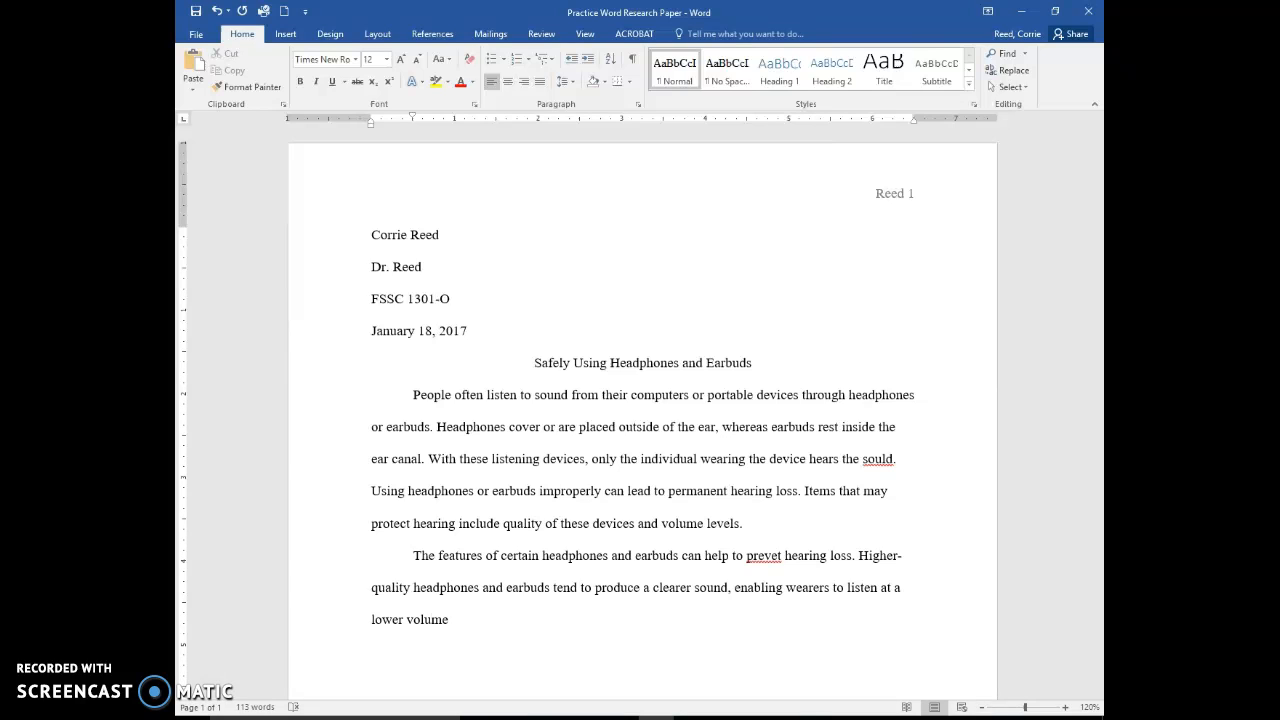
Correct "prevet" to "prevent" in the second paragraph and return the insertion point to the end of "lower volume"
click(777, 556)
text(nt)
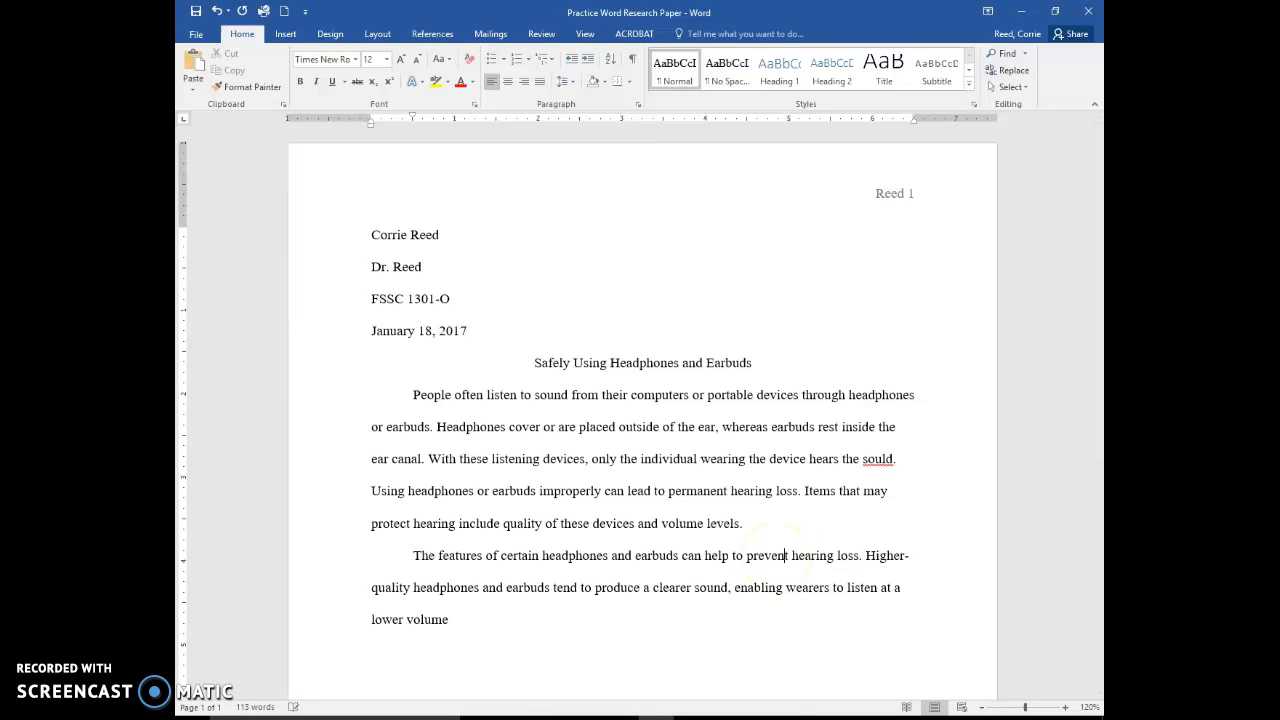
click(450, 619)
Choose APA Sixth Edition as the citation and bibliography style for the document
click(449, 37)
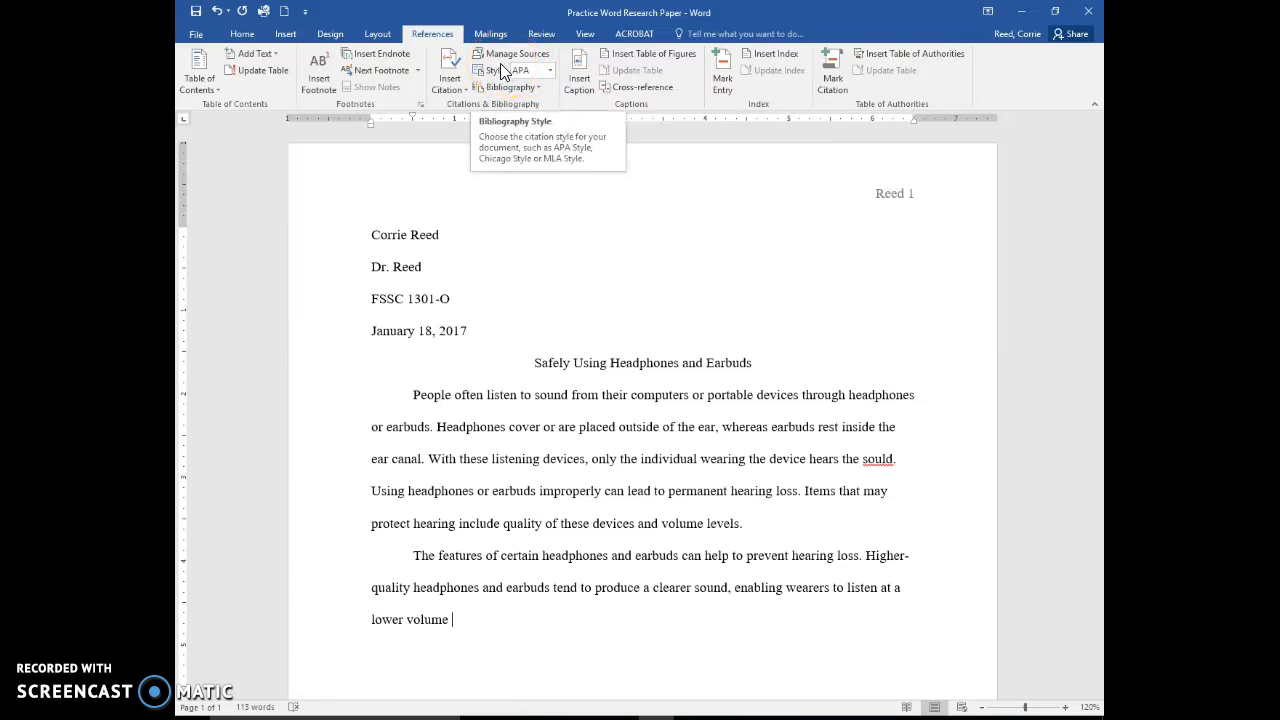
click(549, 71)
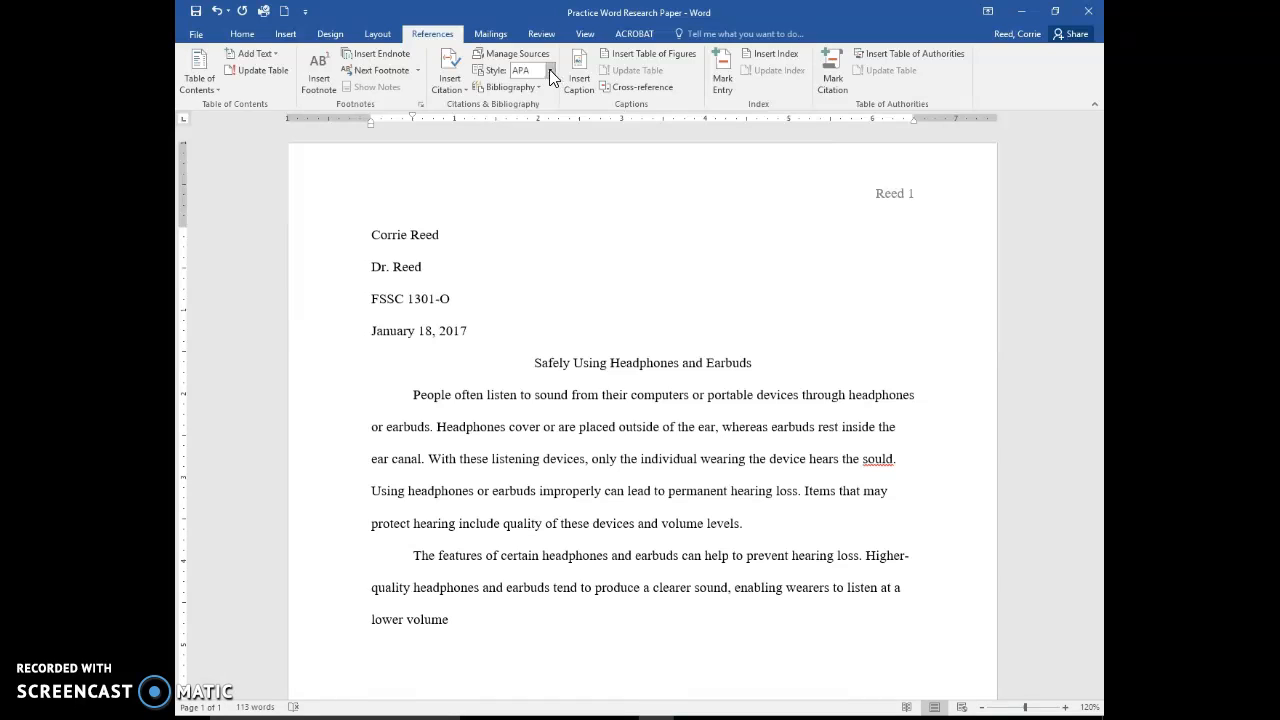
click(549, 70)
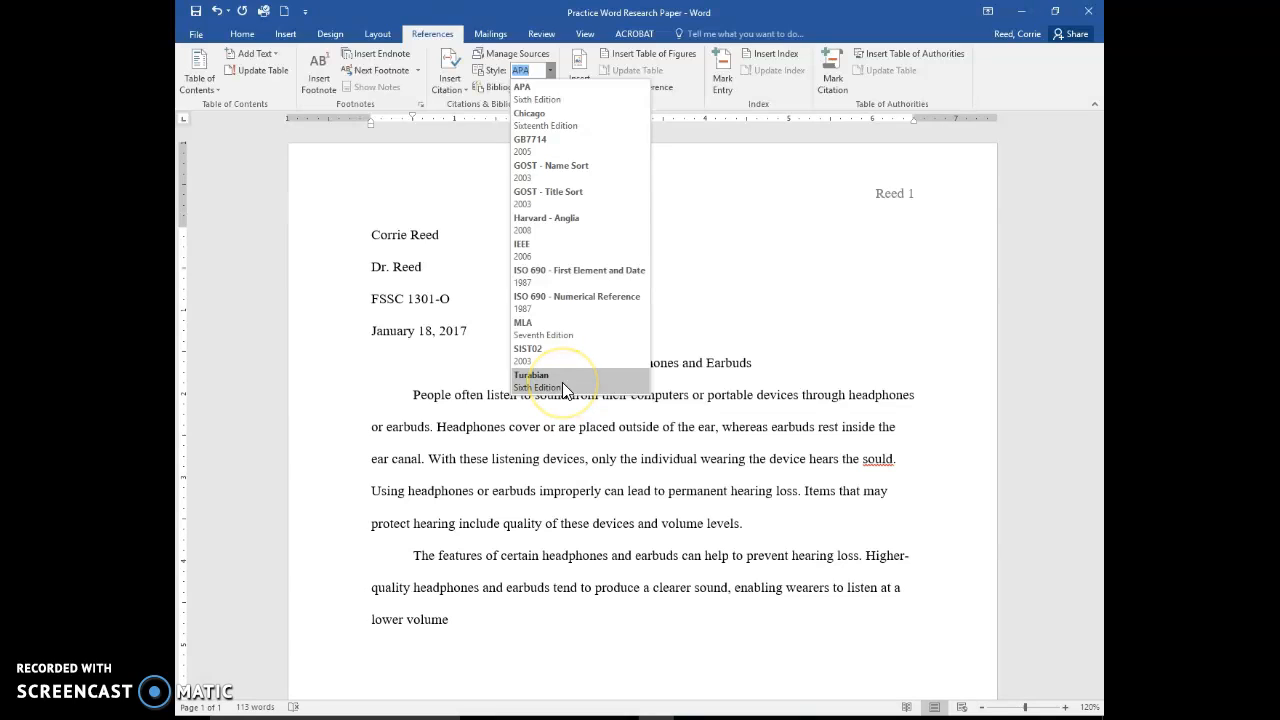
click(537, 94)
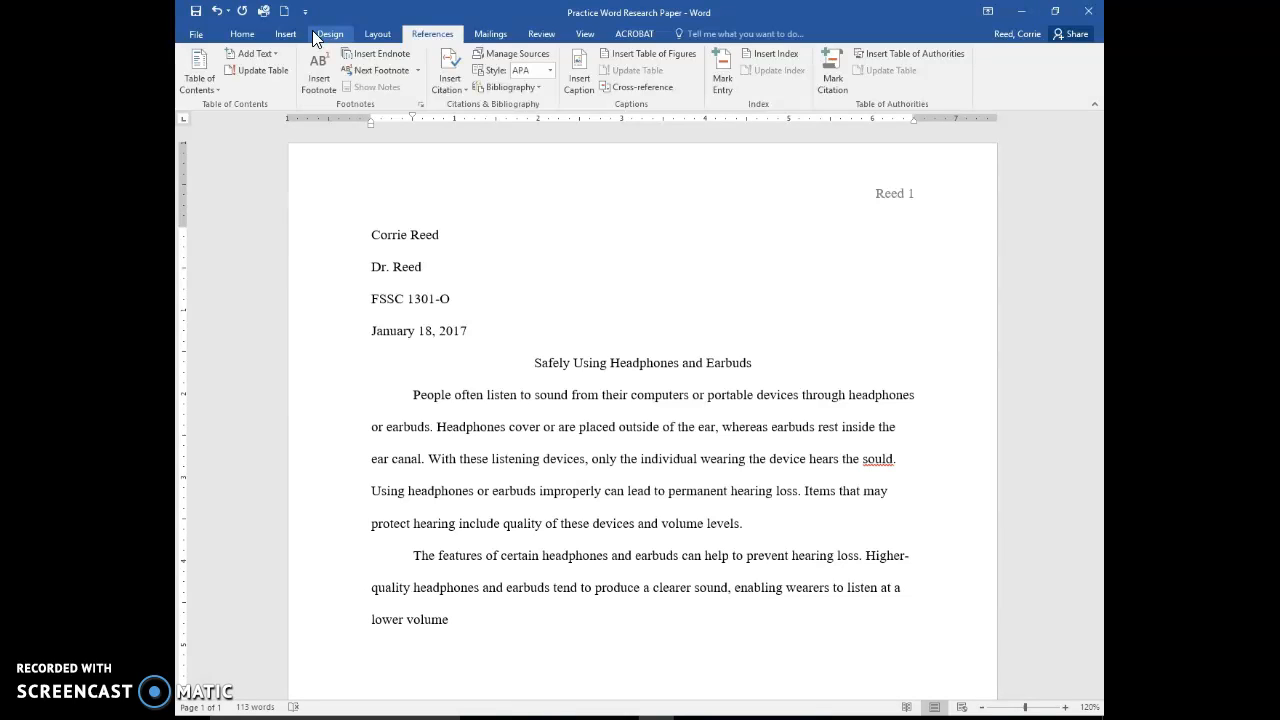
Begin a new citation source after "lower volume" and set its source type to Article in a Periodical
click(458, 84)
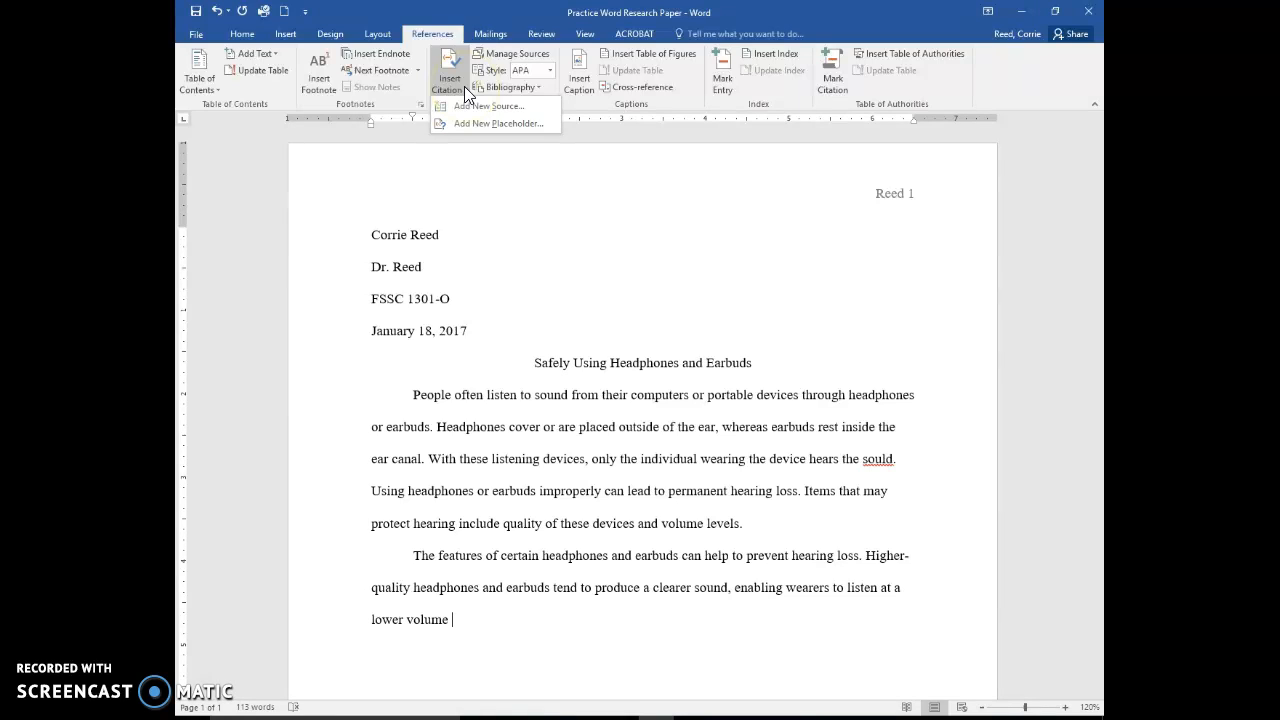
click(468, 105)
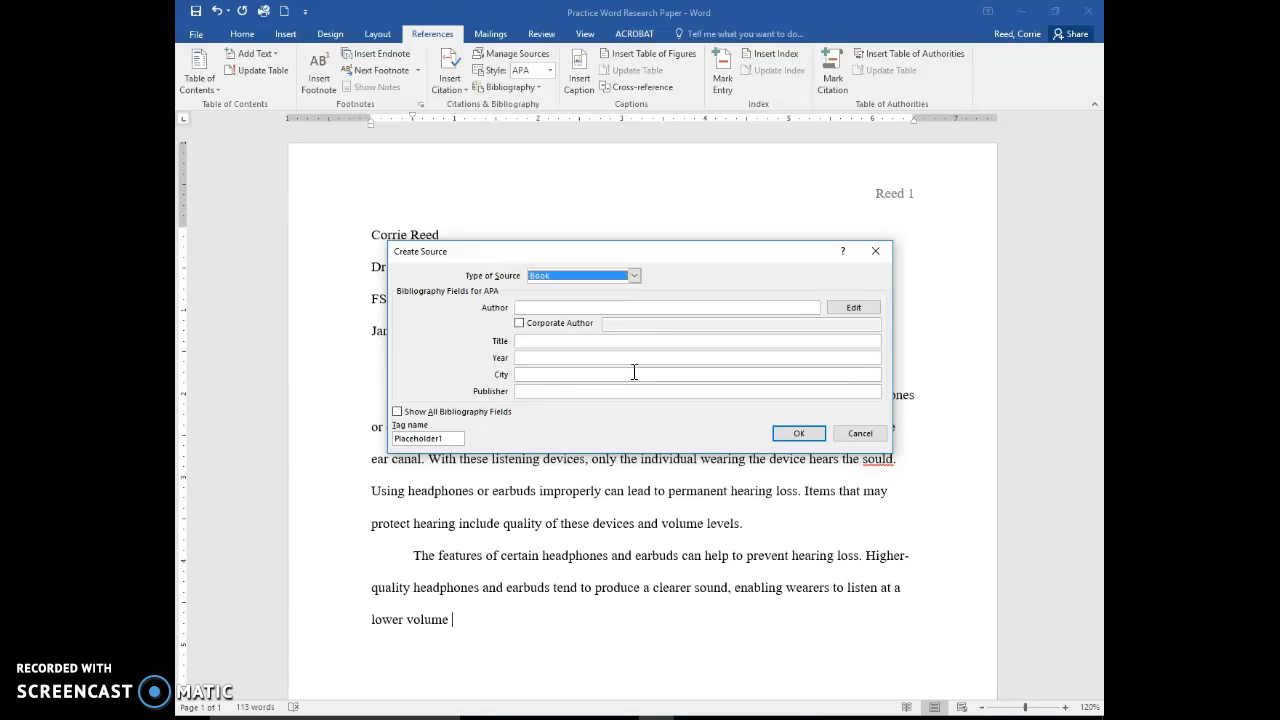
click(634, 275)
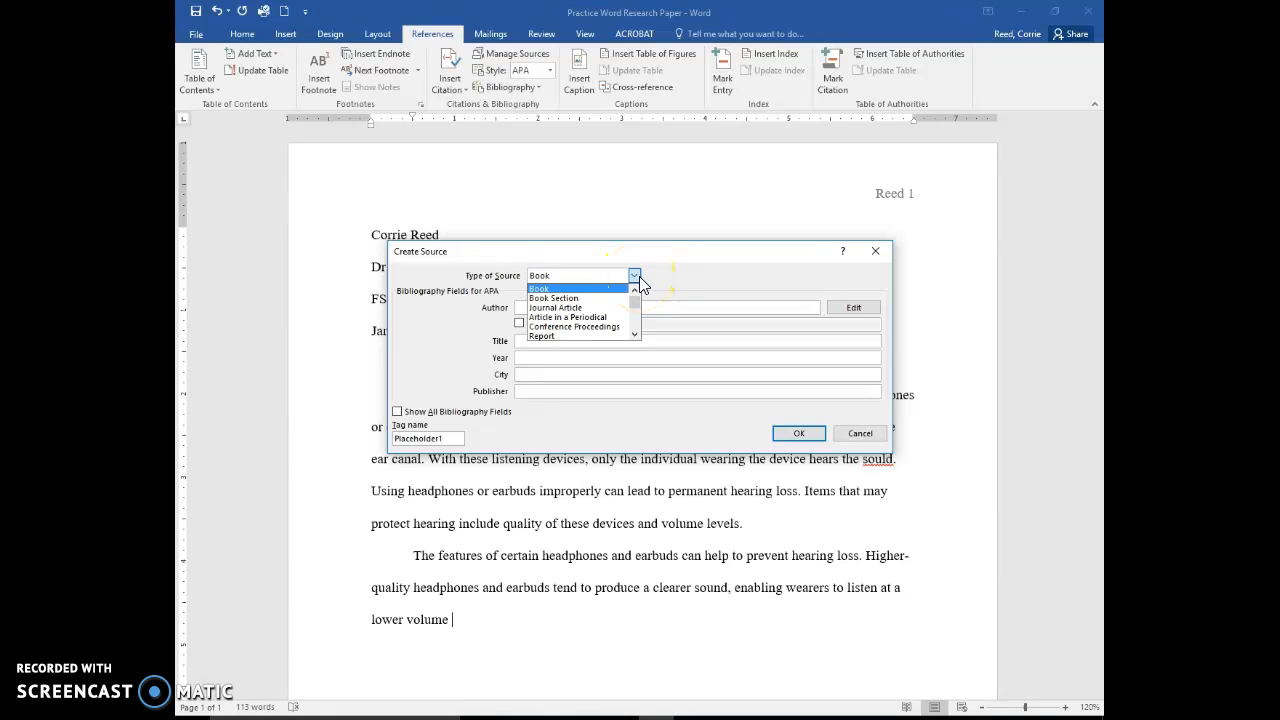
click(586, 317)
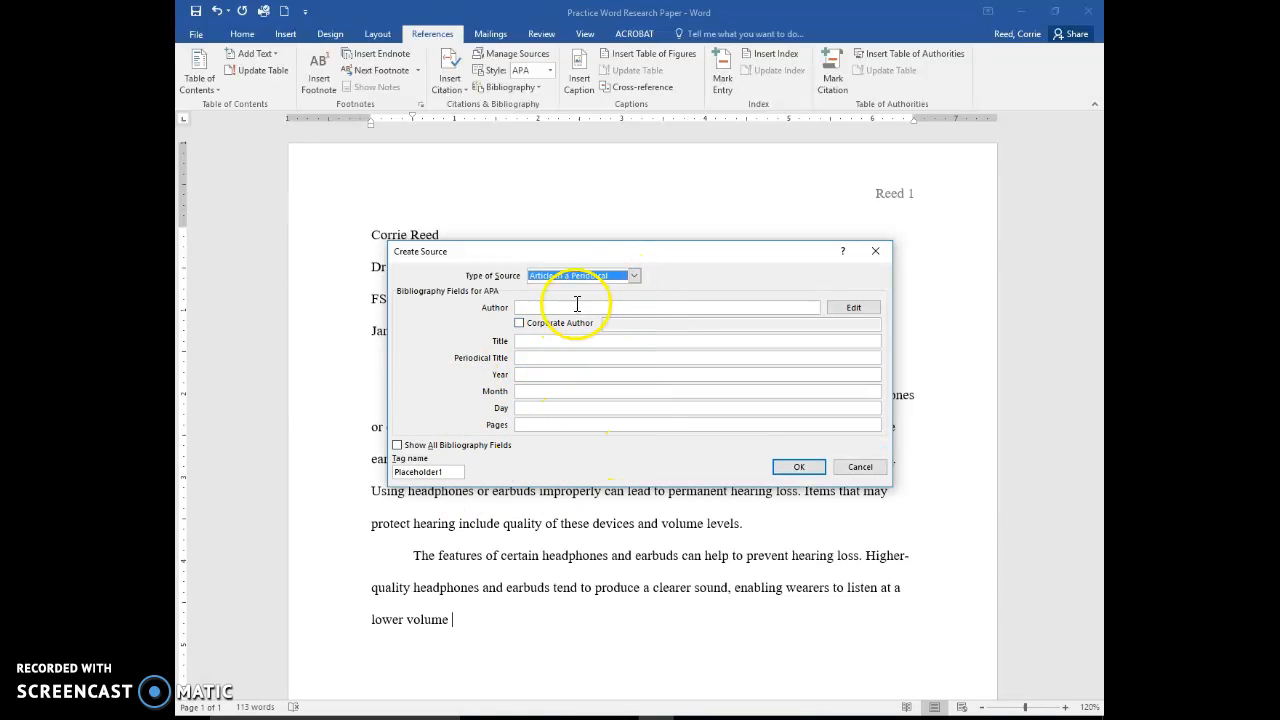
Enter the author's full name, last name first, and the article title "Headphones and Earbuds" for the new source
click(556, 306)
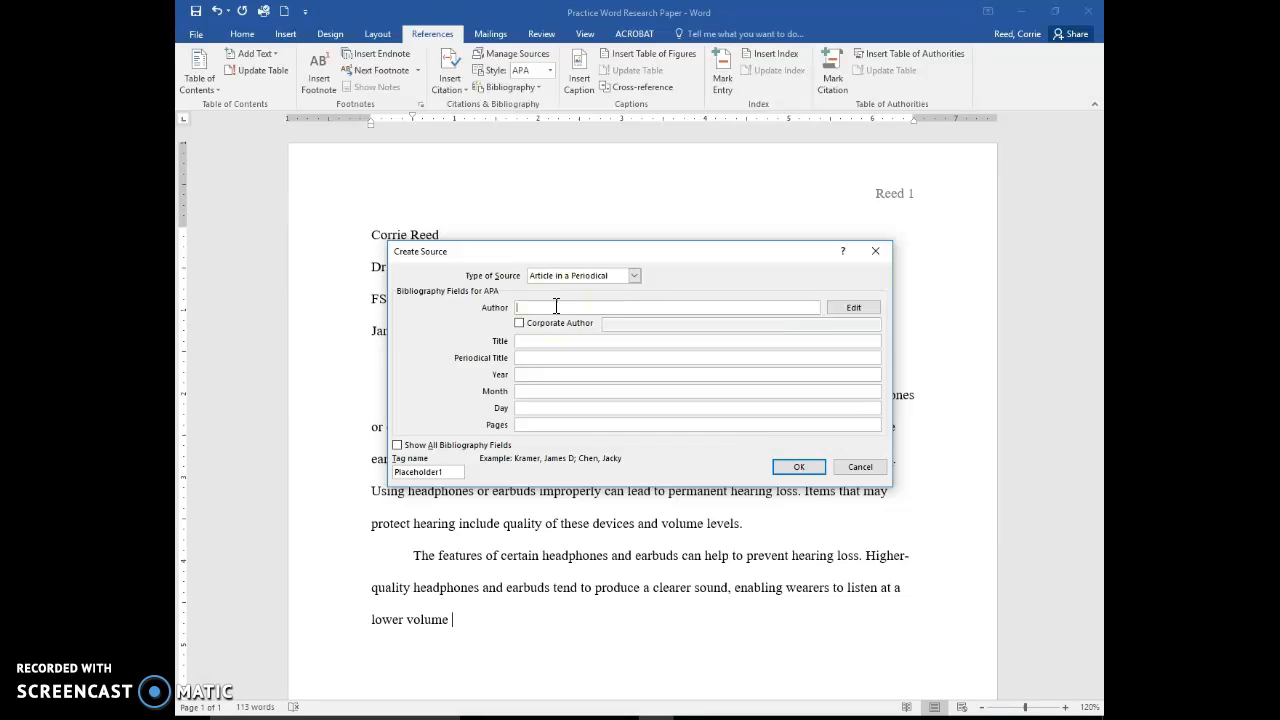
text(Tu, Mingzhu Lin)
key(Tab)
key(Tab)
key(Tab)
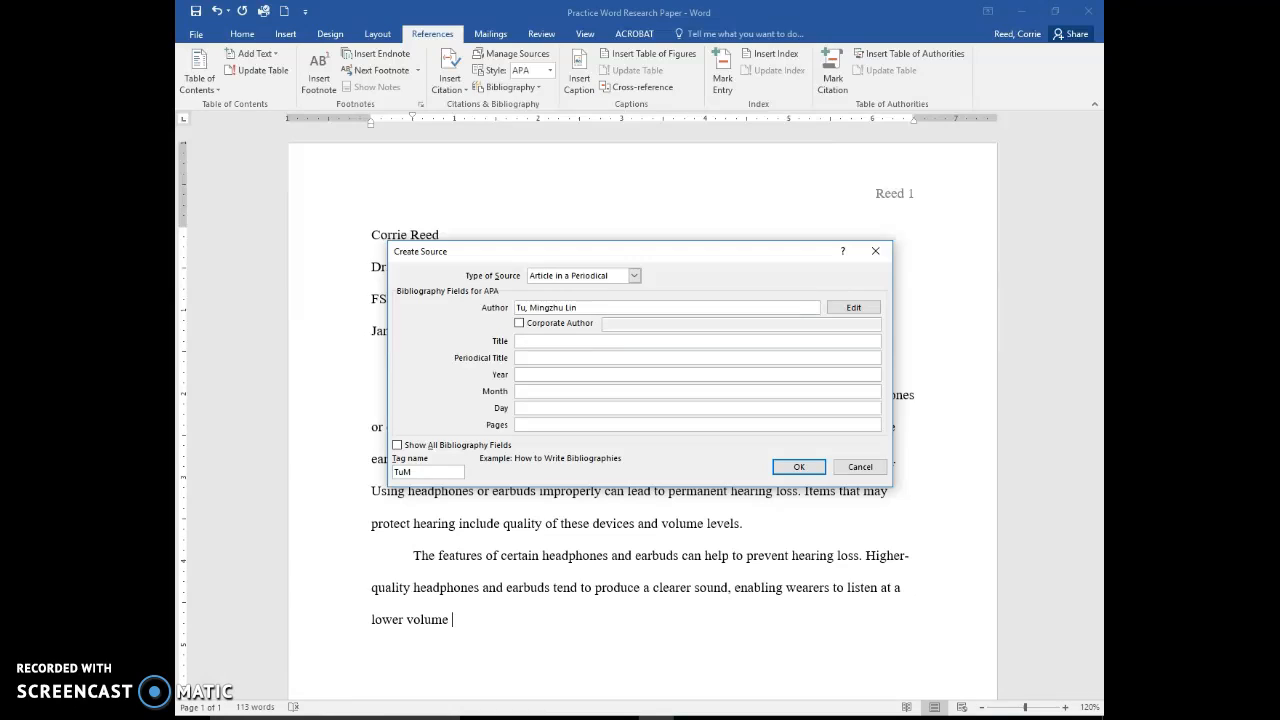
text(Headphones and Earbuds)
key(Tab)
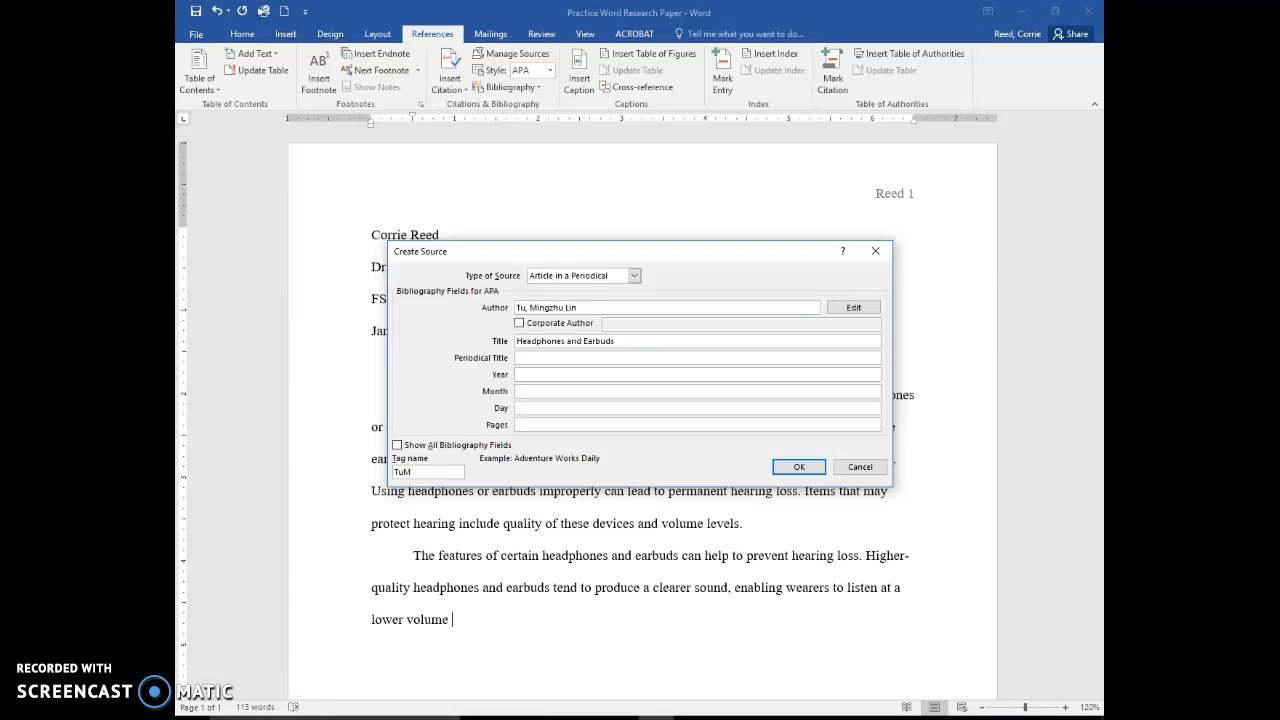
Fill in the source's periodical title "Technology and Trends Today", year 2017, month Aug and pages 34-42
text(Technology and Trends Today)
key(Tab)
text(2017)
key(Tab)
text(Aug)
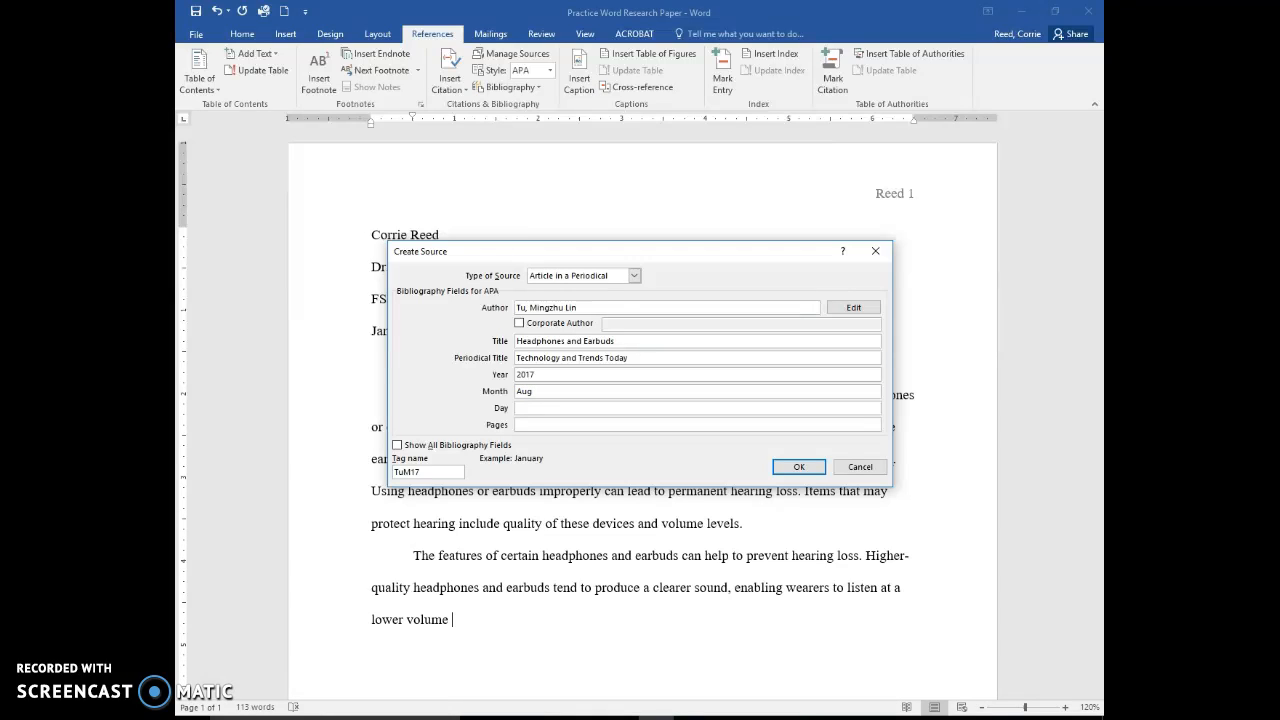
key(Tab)
key(Tab)
text(34-42)
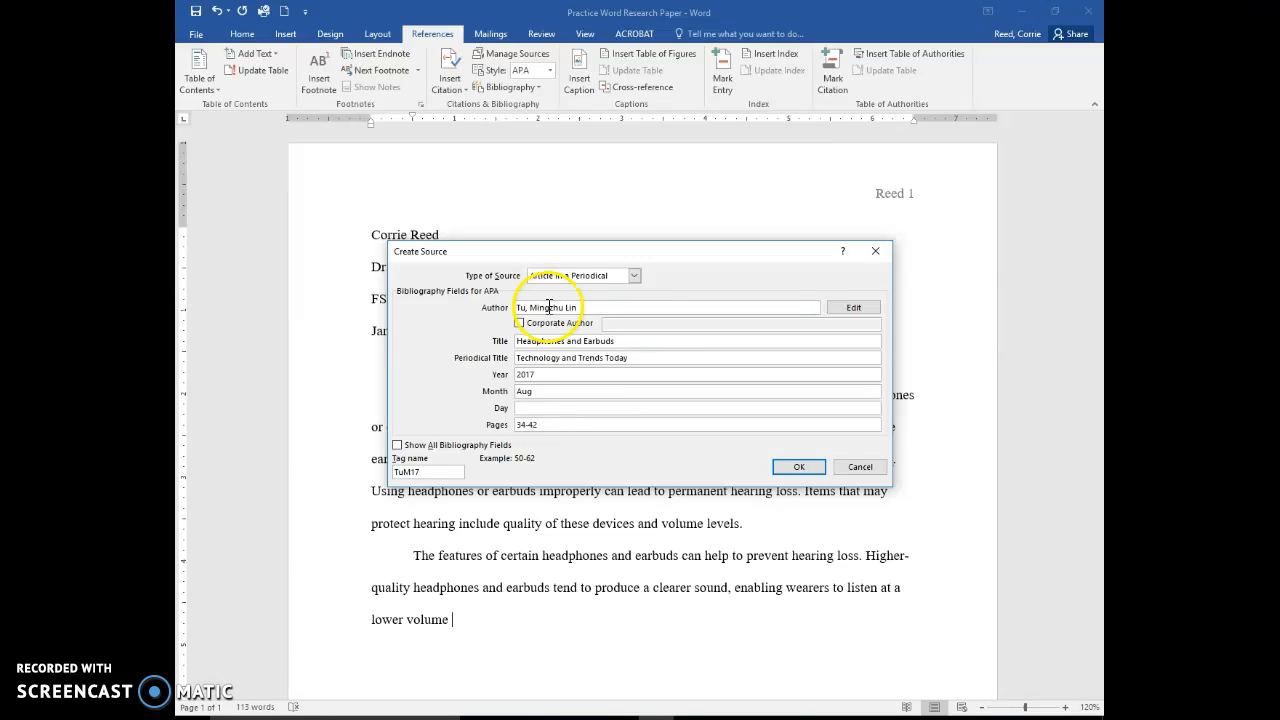
Show all bibliography fields for the new source and set its medium to Web
click(398, 446)
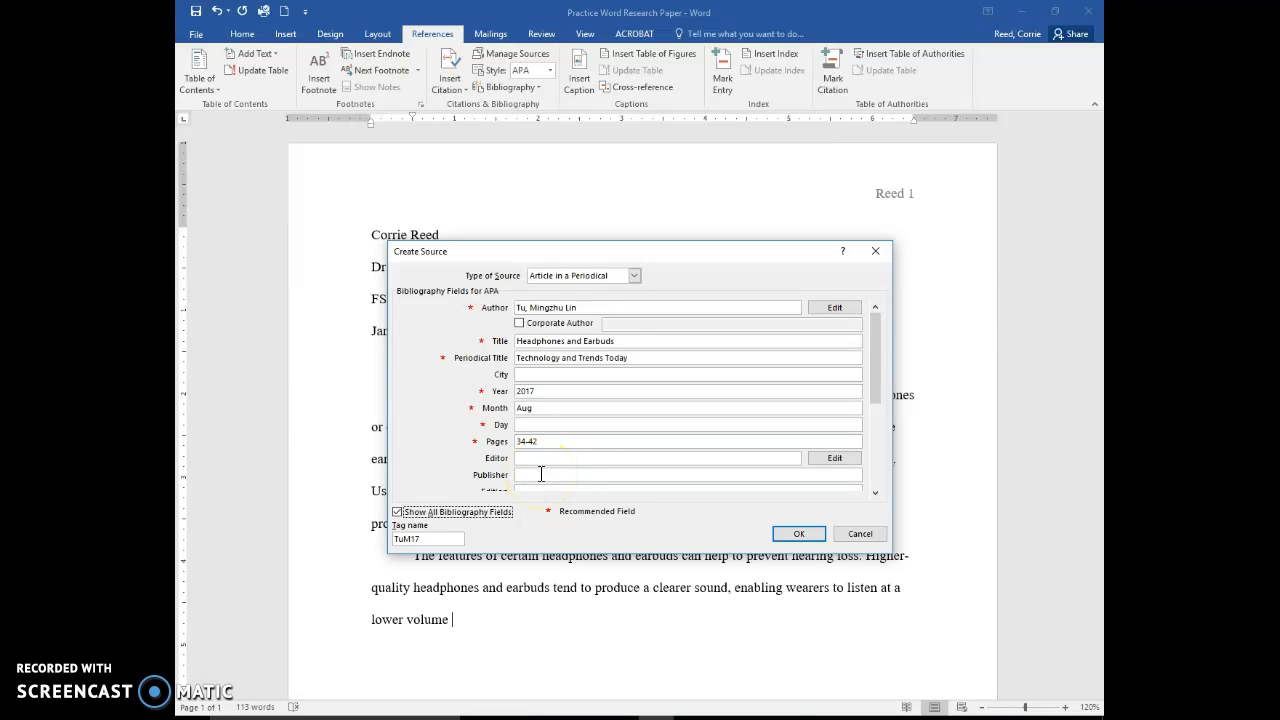
click(398, 512)
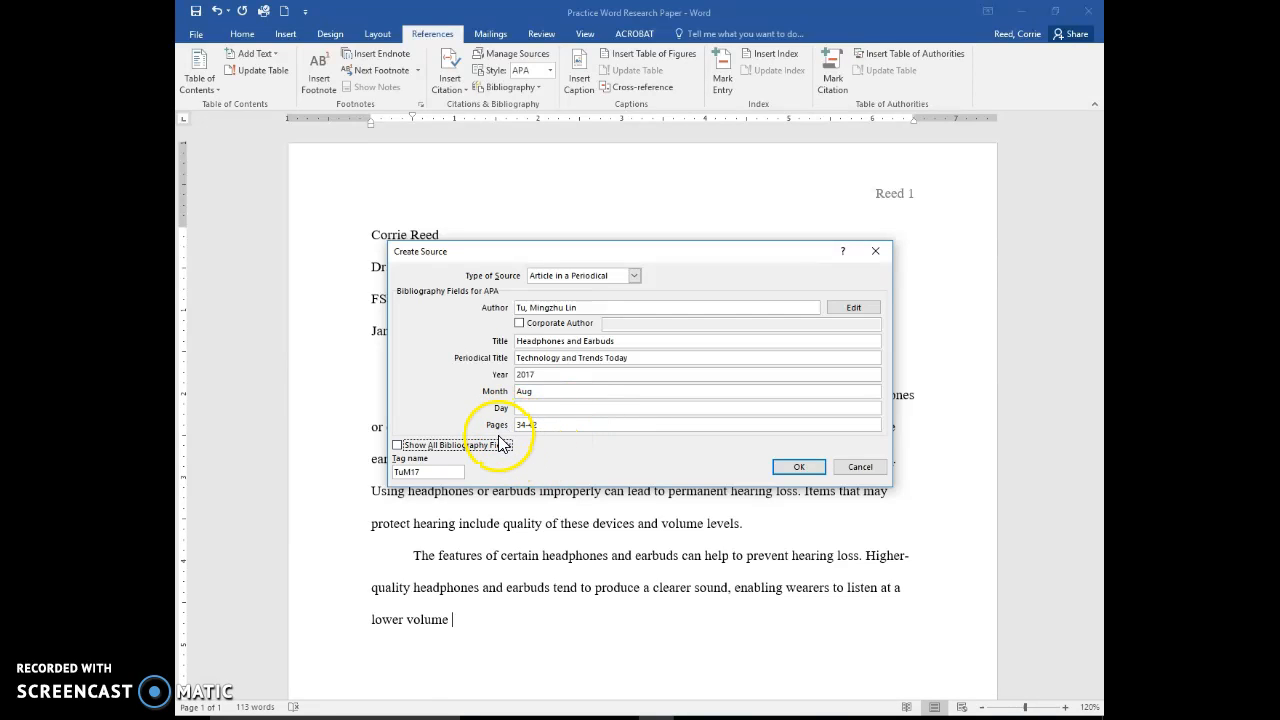
click(398, 446)
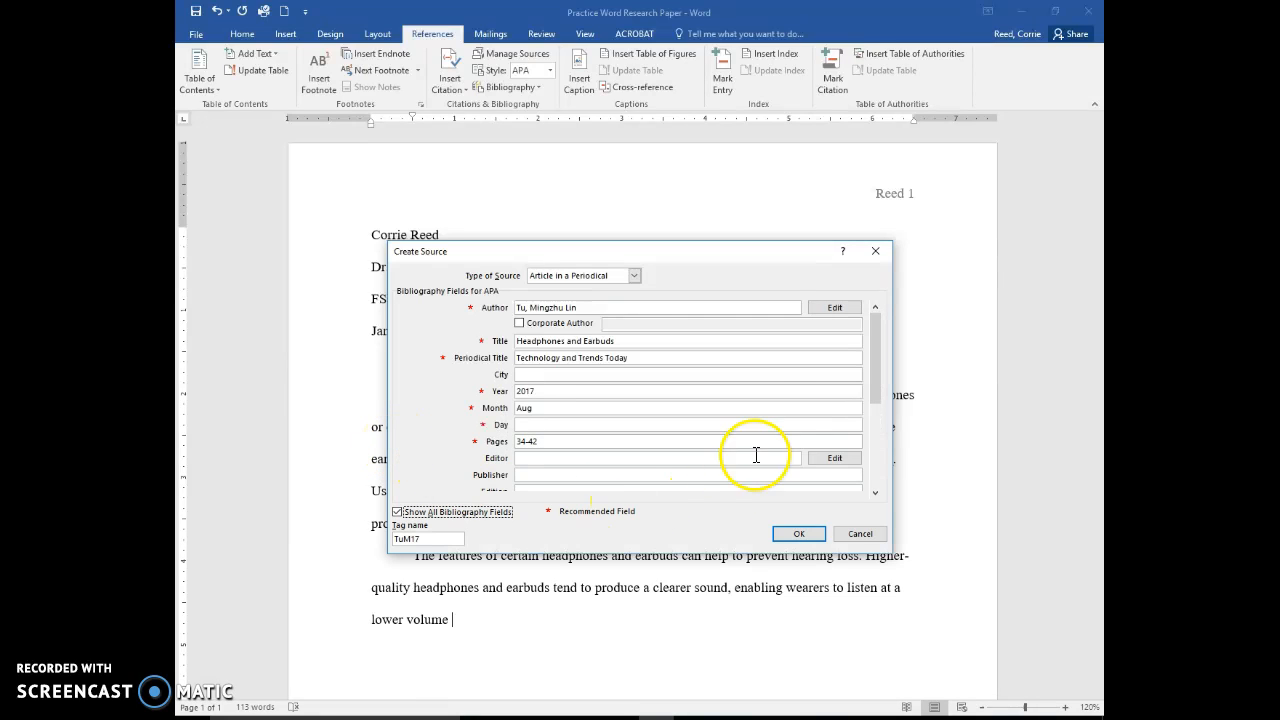
drag(880, 388, 879, 481)
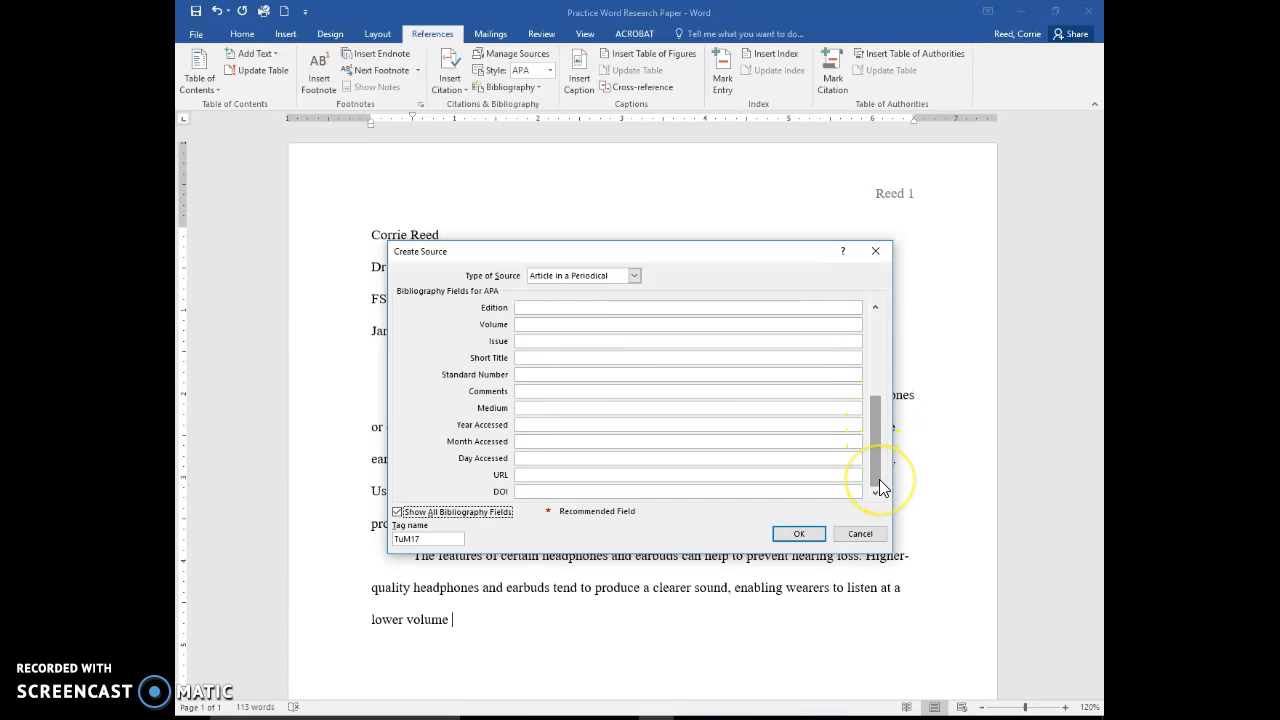
click(523, 408)
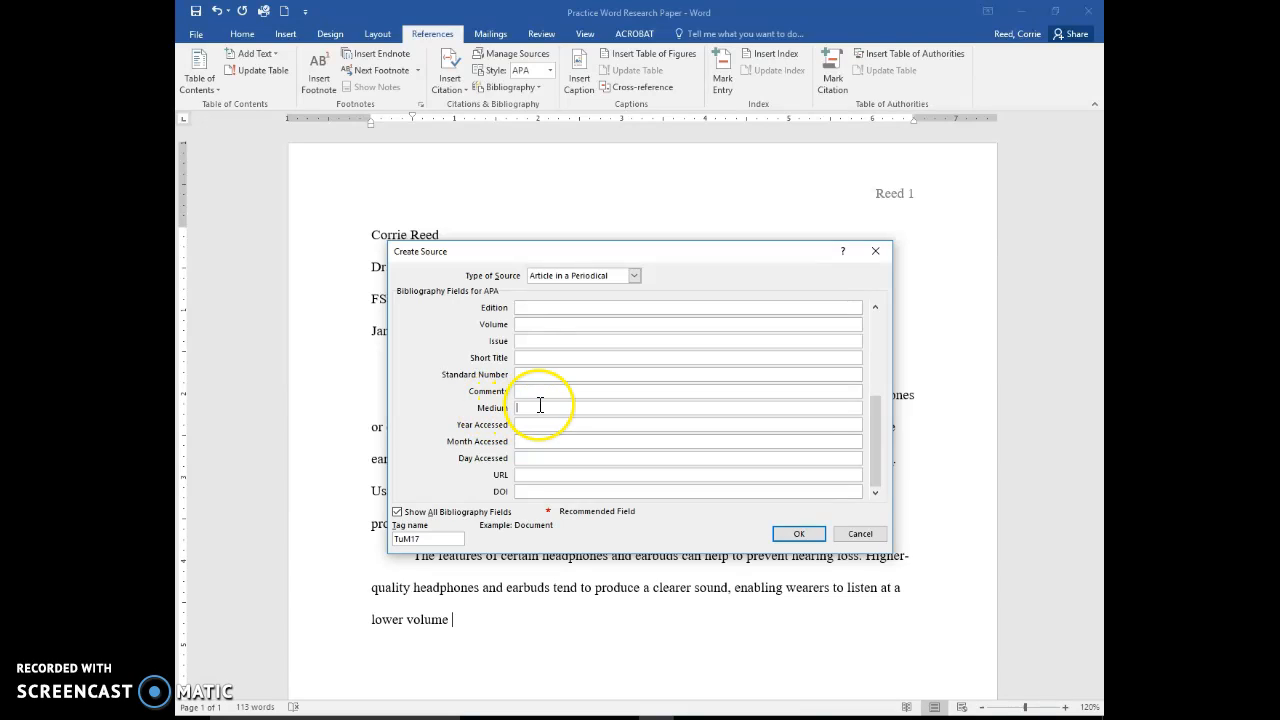
text(Web)
key(Tab)
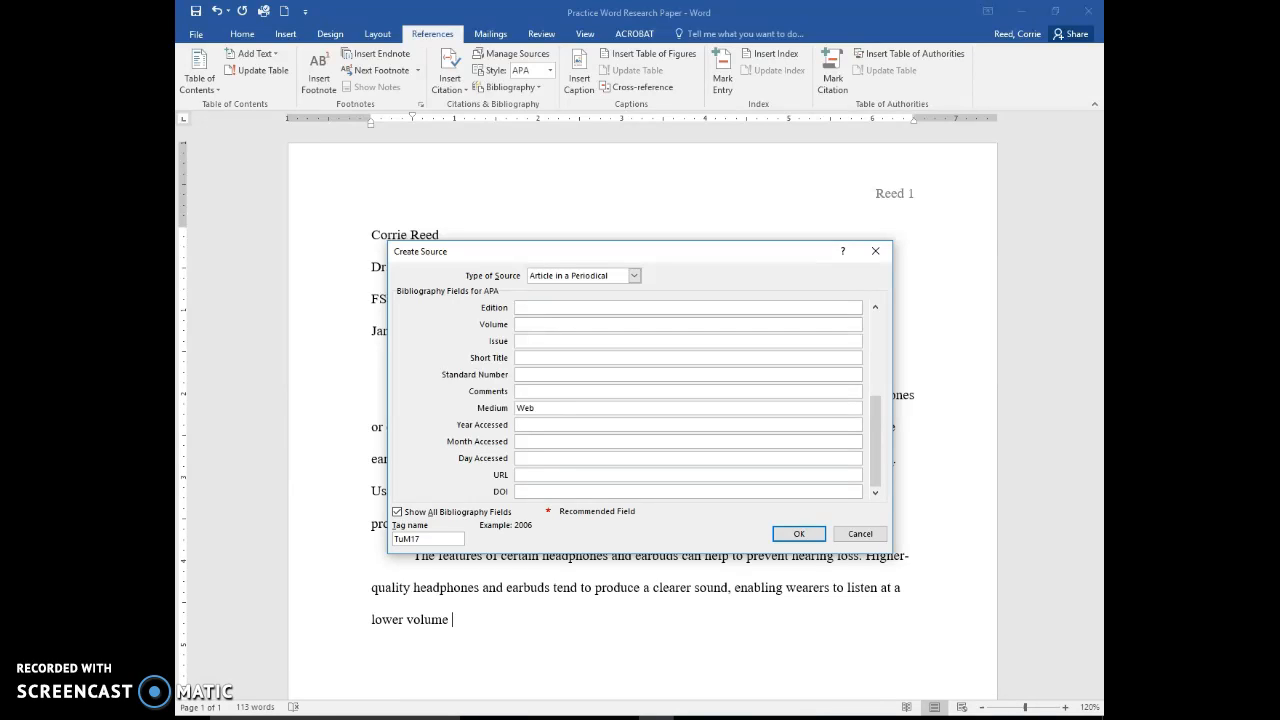
Set the source's access date to year 2017, month Oct, day 3, and insert the citation after "lower volume"
text(017)
key(Tab)
text(Oct)
key(Tab)
text(3)
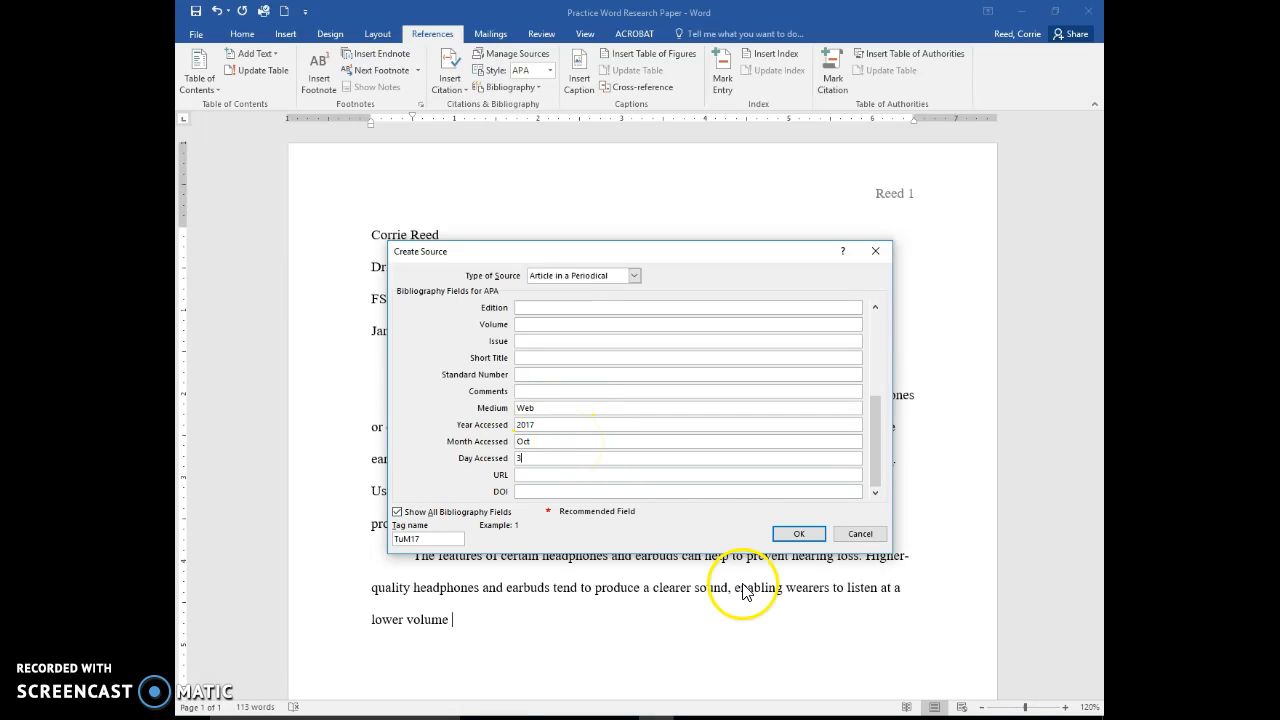
click(805, 533)
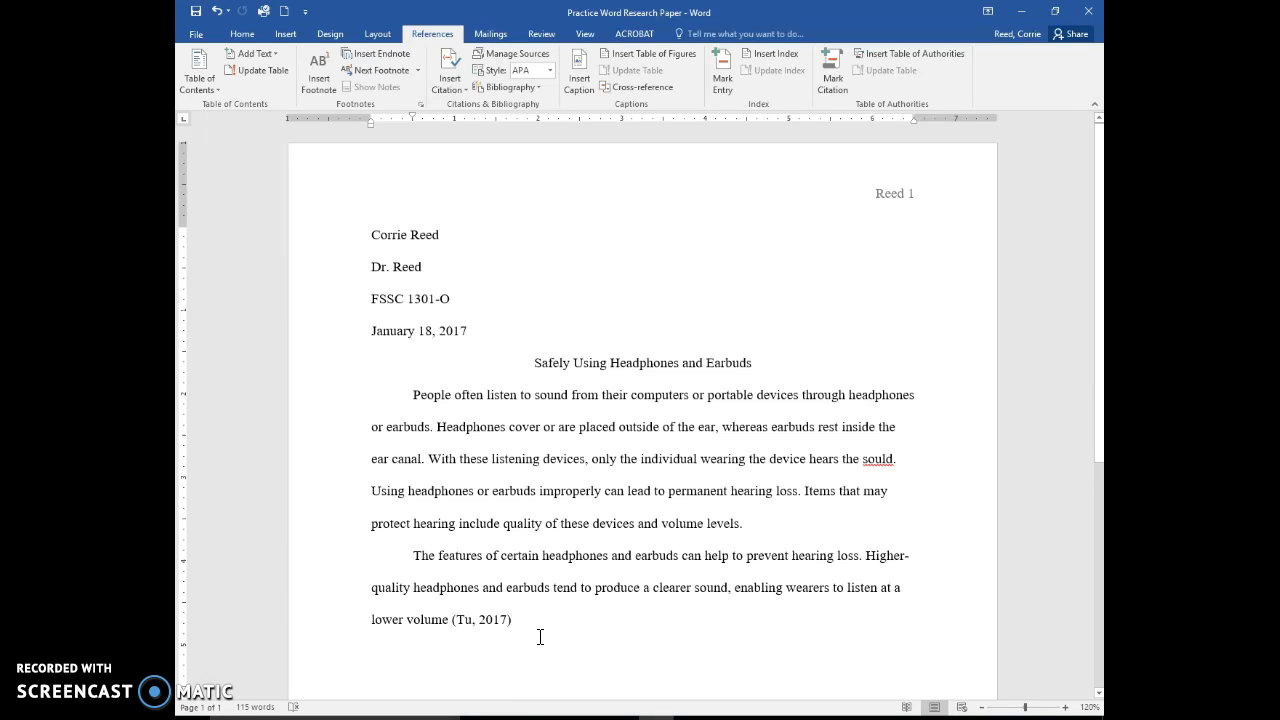
End the cited sentence with a period and add "Properly designed headphones should have a close fit for optimal listening."
text(.)
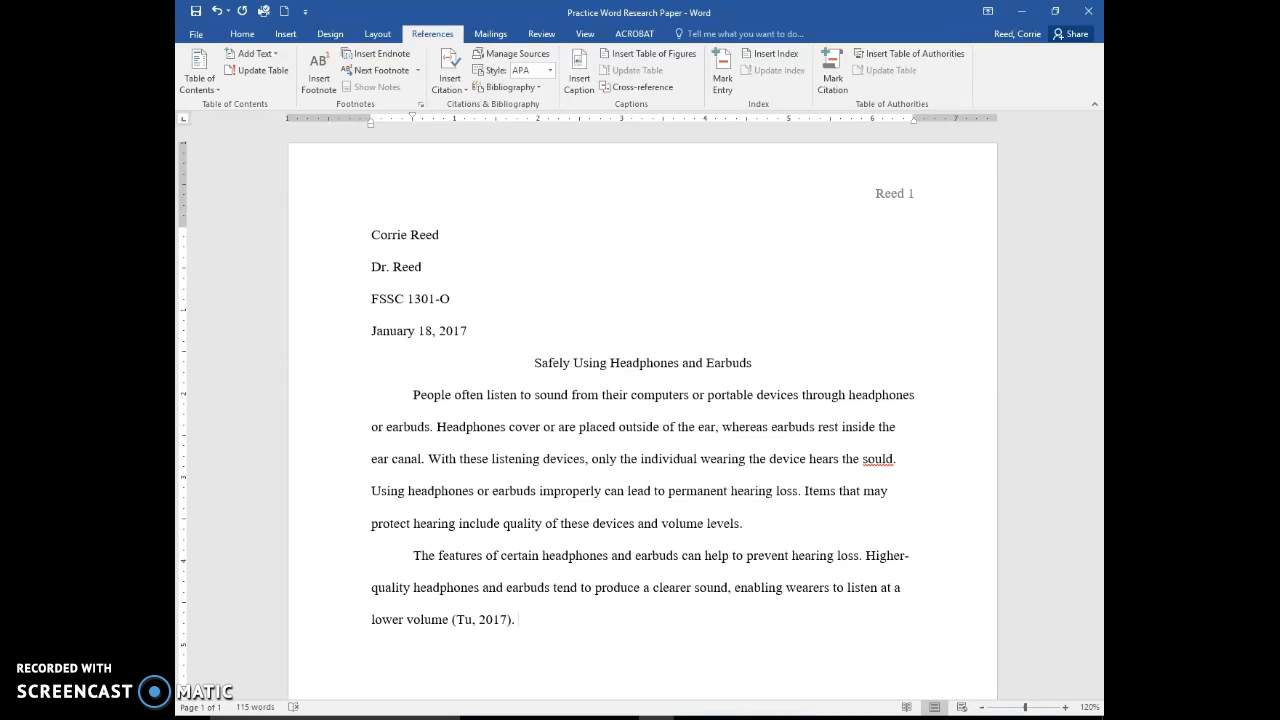
text( Properly designed head)
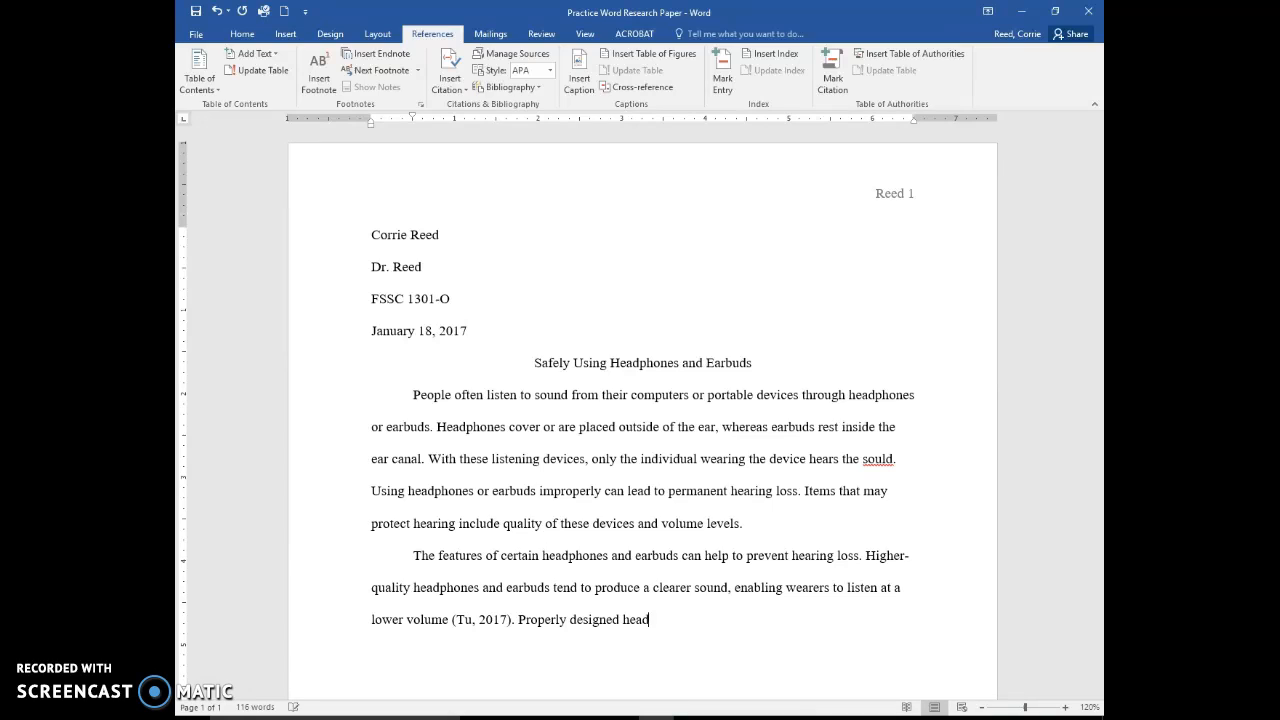
text(phonesshou)
key(BackSpace)
key(BackSpace)
key(BackSpace)
key(BackSpace)
text(sh)
text(ould have a clos)
text(e fit for op)
text(timal listening.)
Continue the second paragraph with "Similarly, earbuds should seal tightly in the ear canal of the person wearing the device."
text( Simi)
text(larly, ear)
text(busd)
key(BackSpace)
key(BackSpace)
text(d)
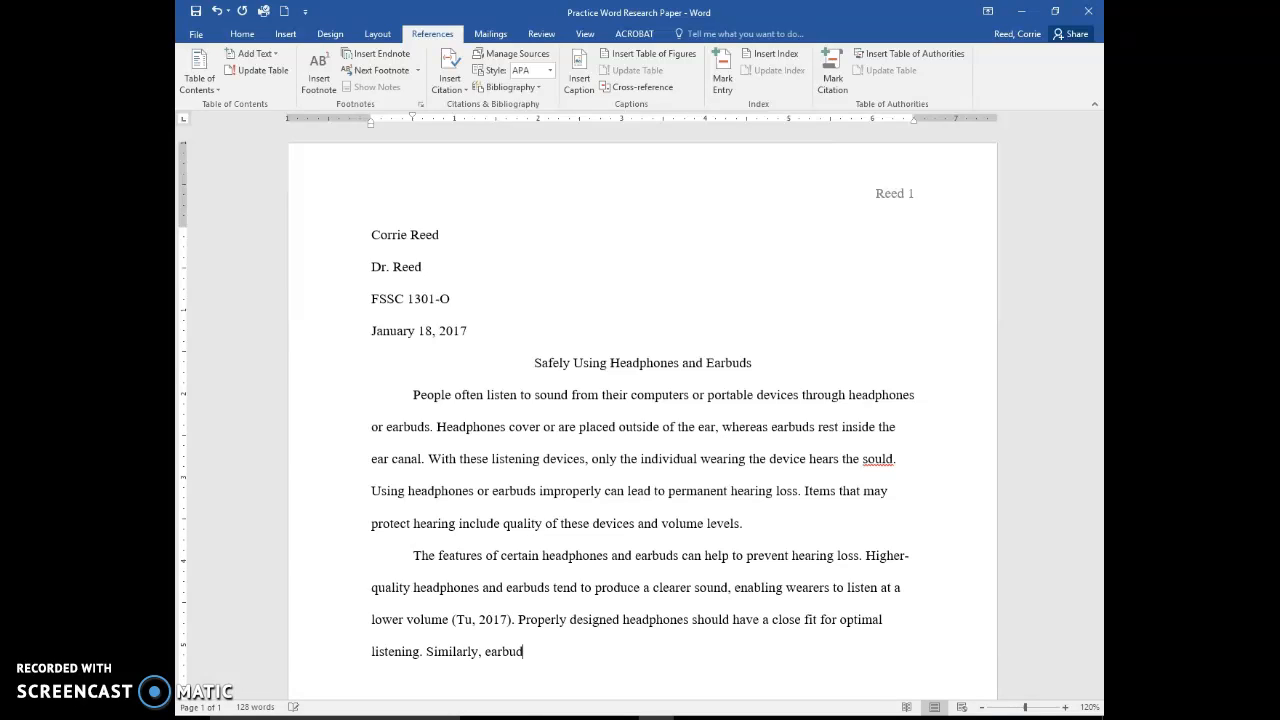
text(s should seal tightly in the ea)
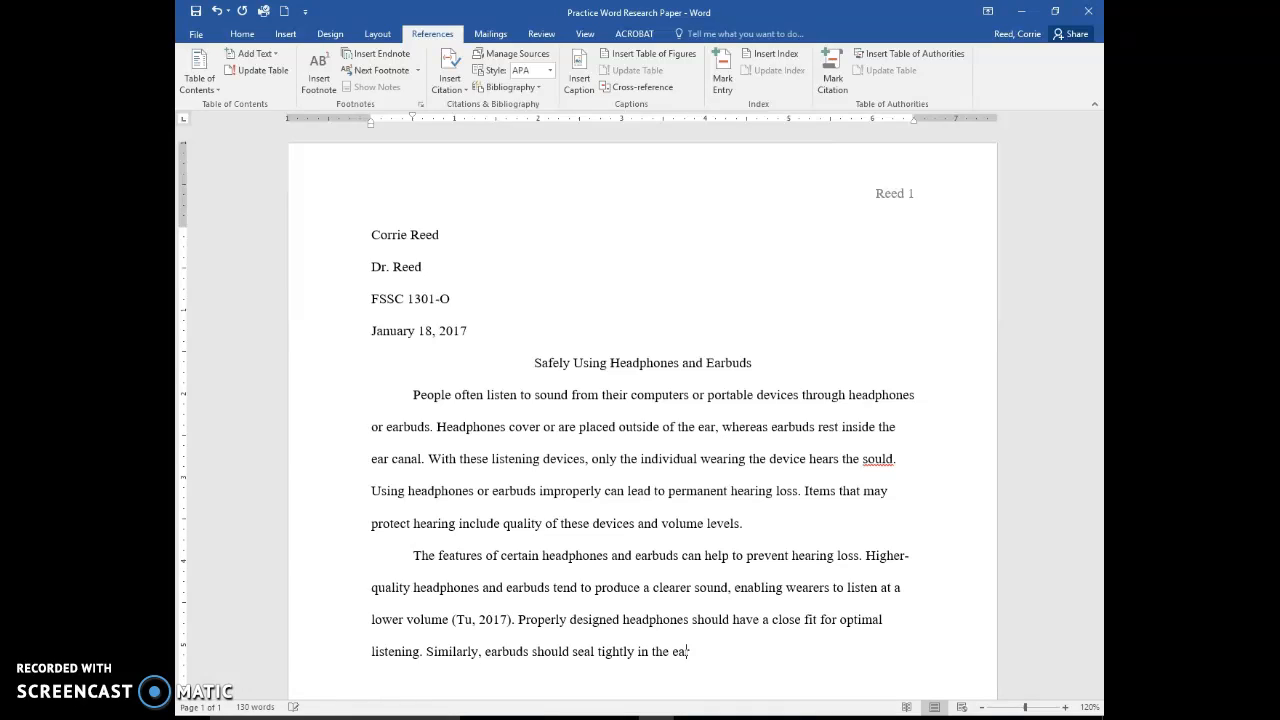
text(r canal of the person wearing the device.)
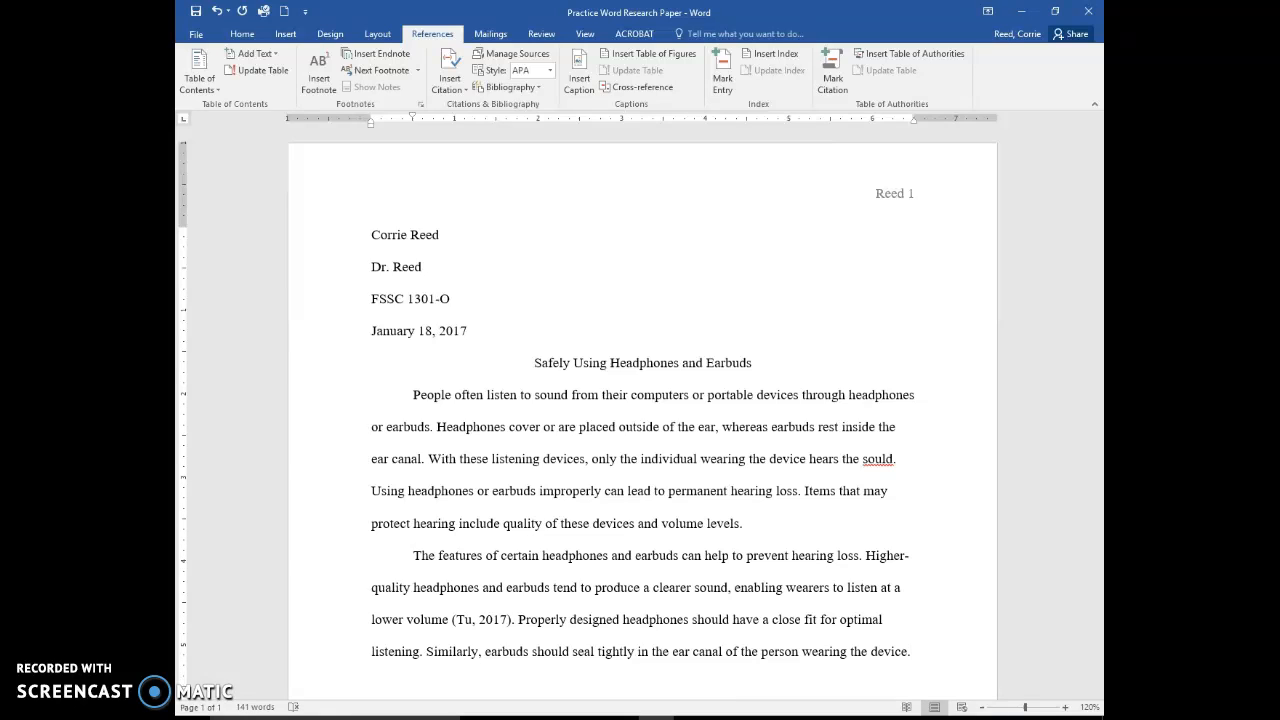
Add "Headphones and earbuds also should include noise-canceling technology." to the end of the second paragraph and save the document
key(Return)
text(Headphones and earbuds also should)
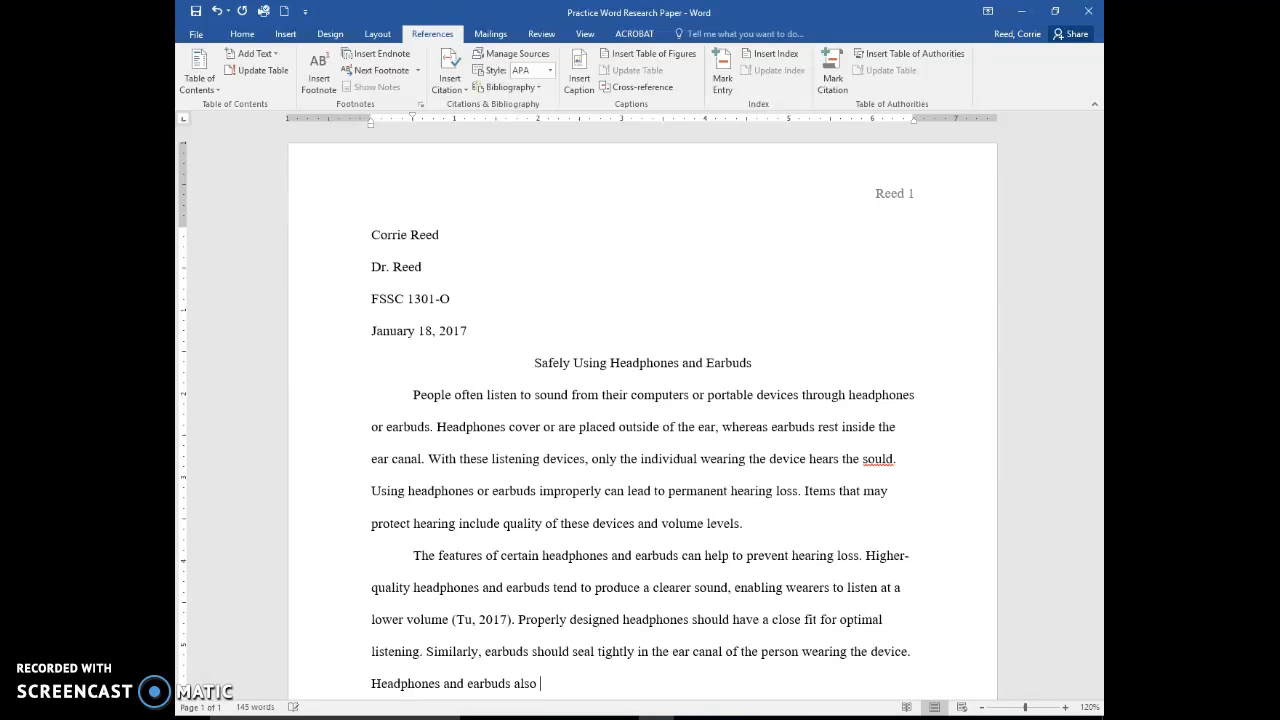
text( include noise-canceling )
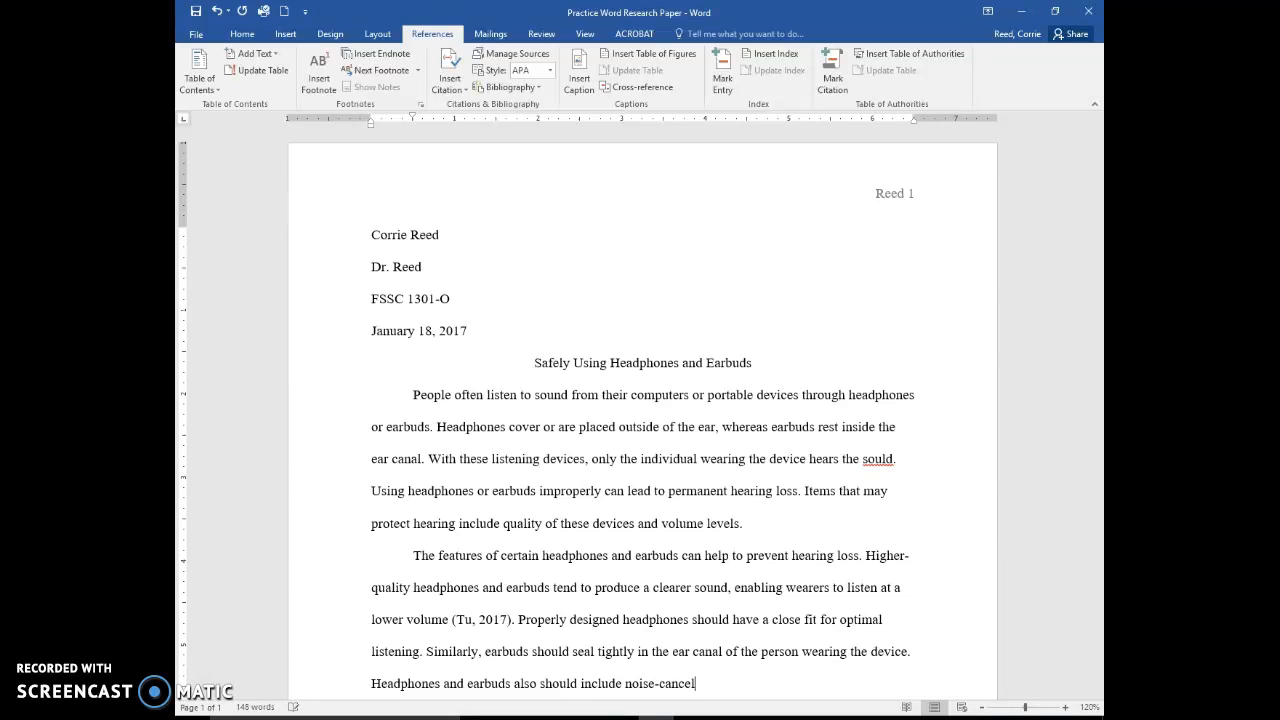
text(technology)
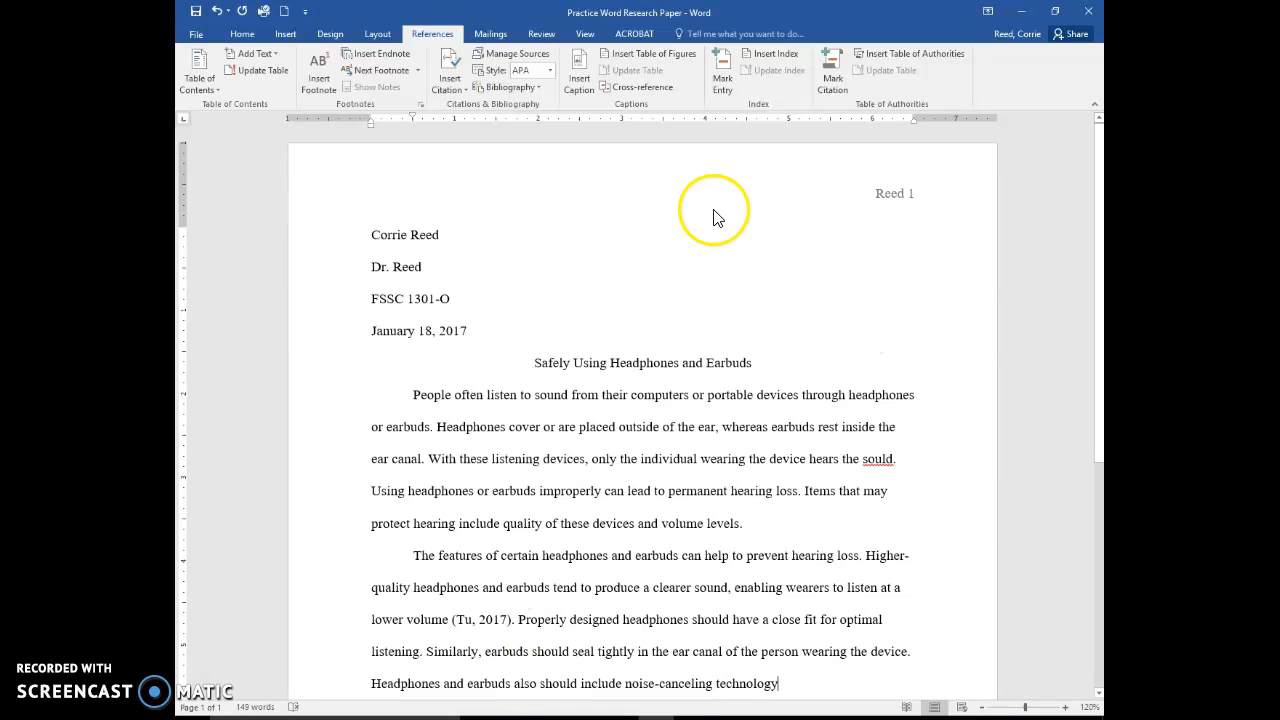
click(195, 13)
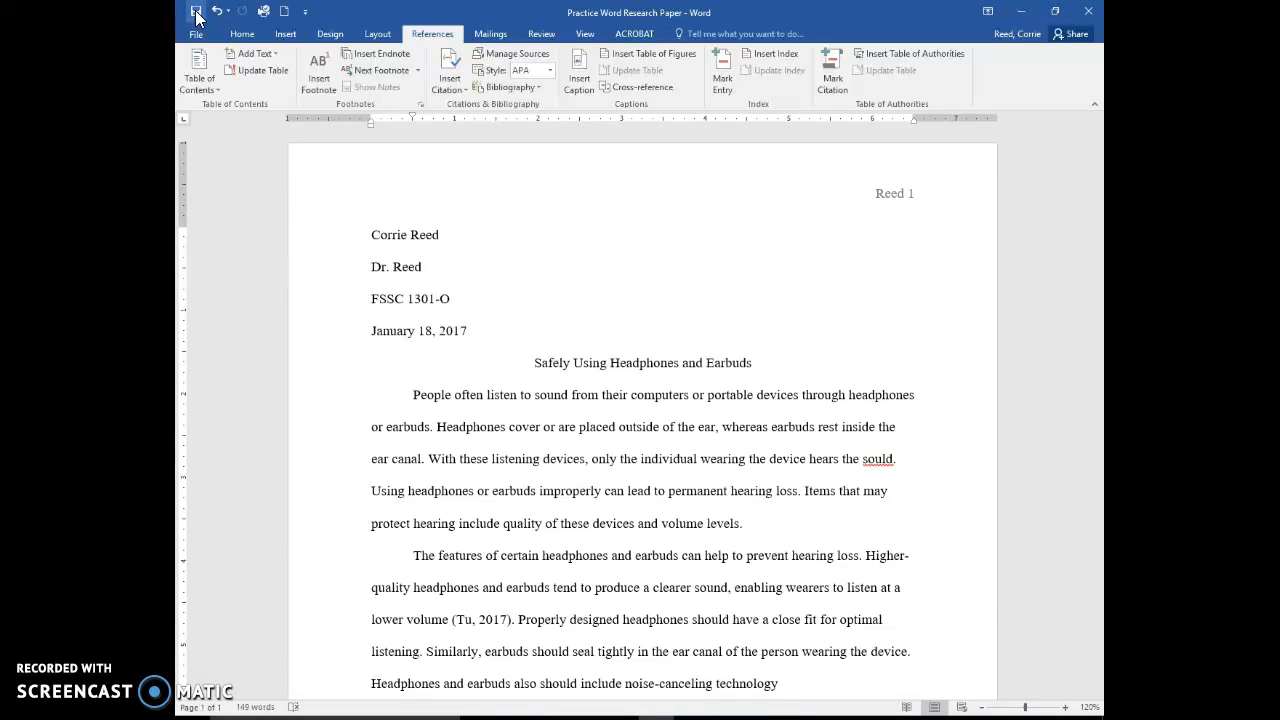
scroll(203, 17, down, 3)
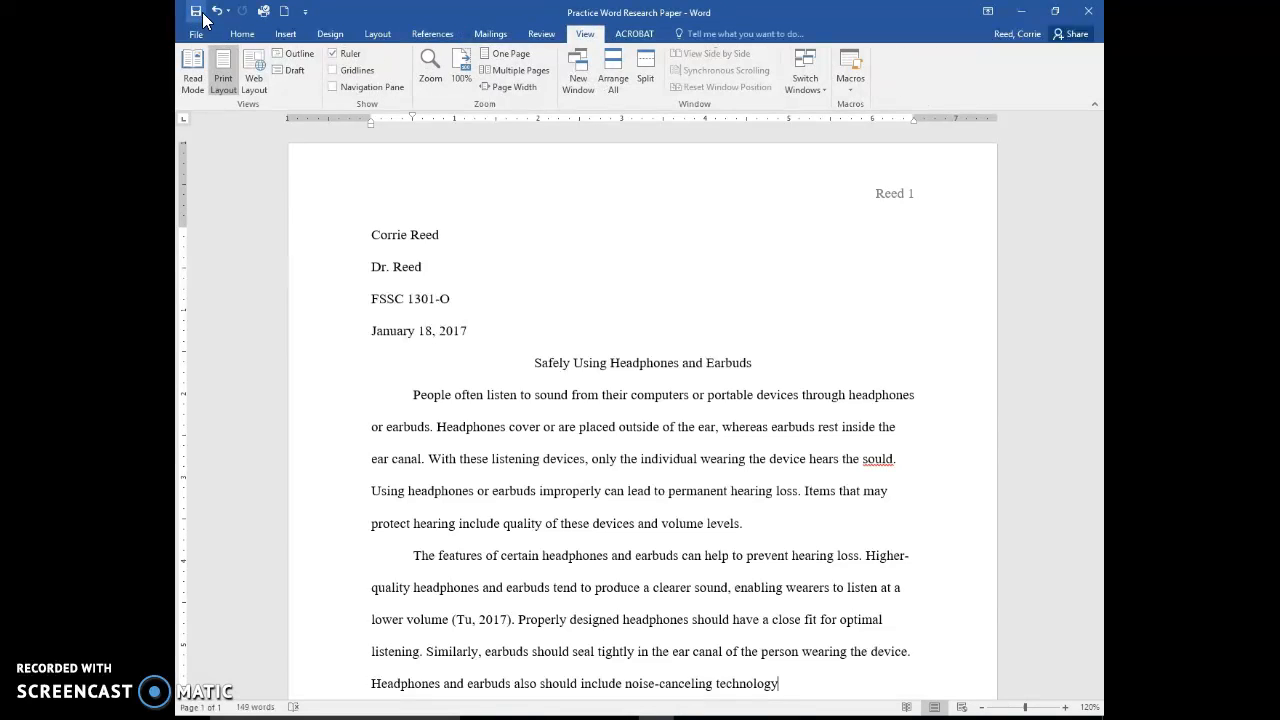
scroll(203, 17, up, 4)
text(.)
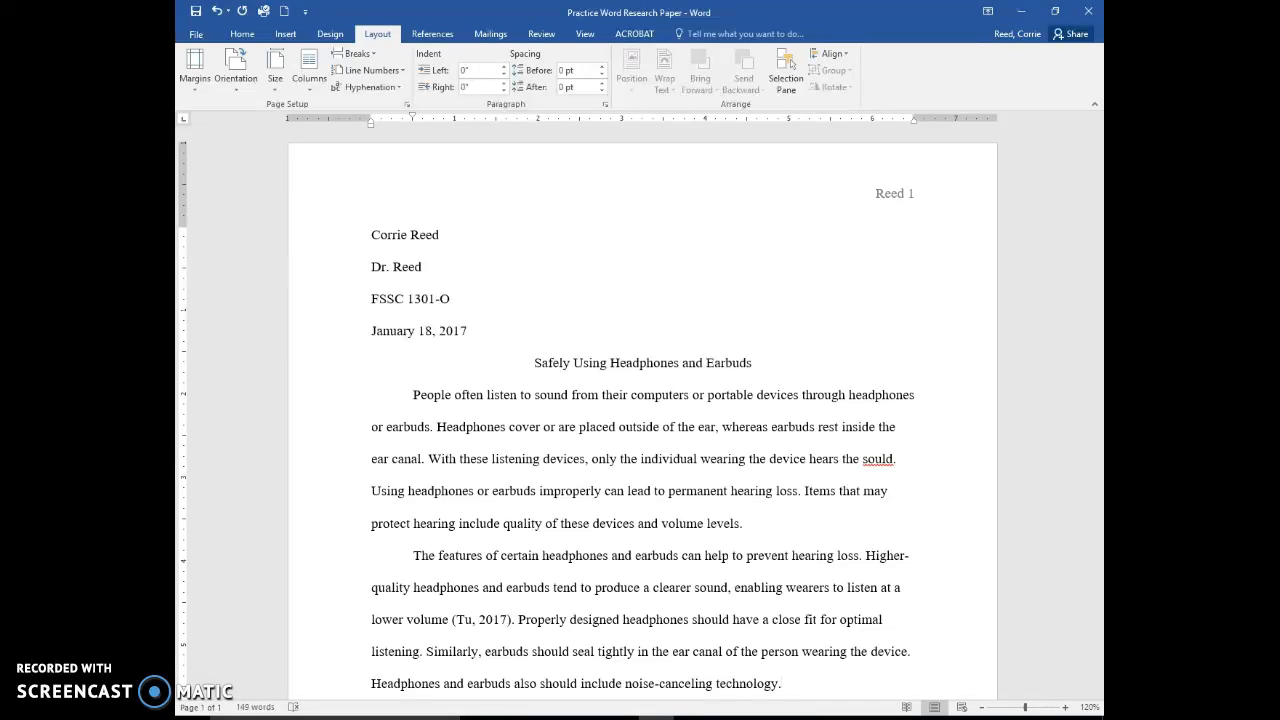
Start a third paragraph with "The volume level lof the sound that transmits from headphones or earbuds into the ear of a person"
key(Return)
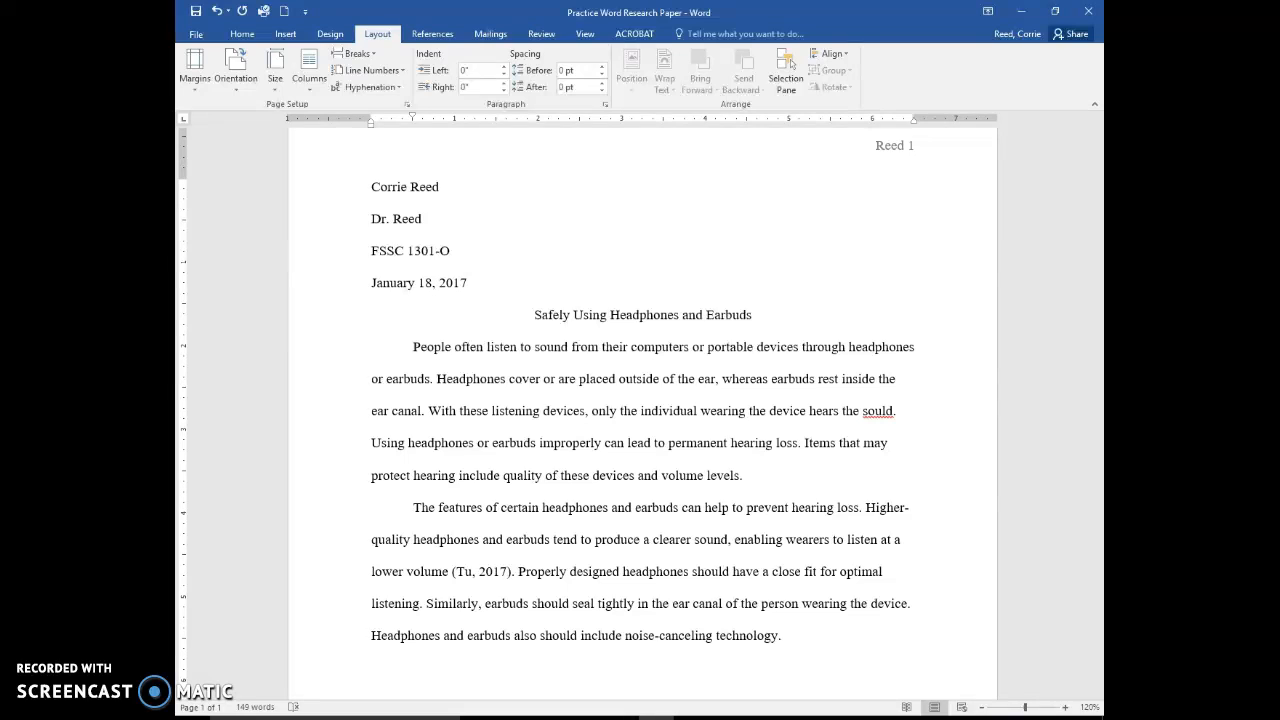
text(The volume level lof the sound that t)
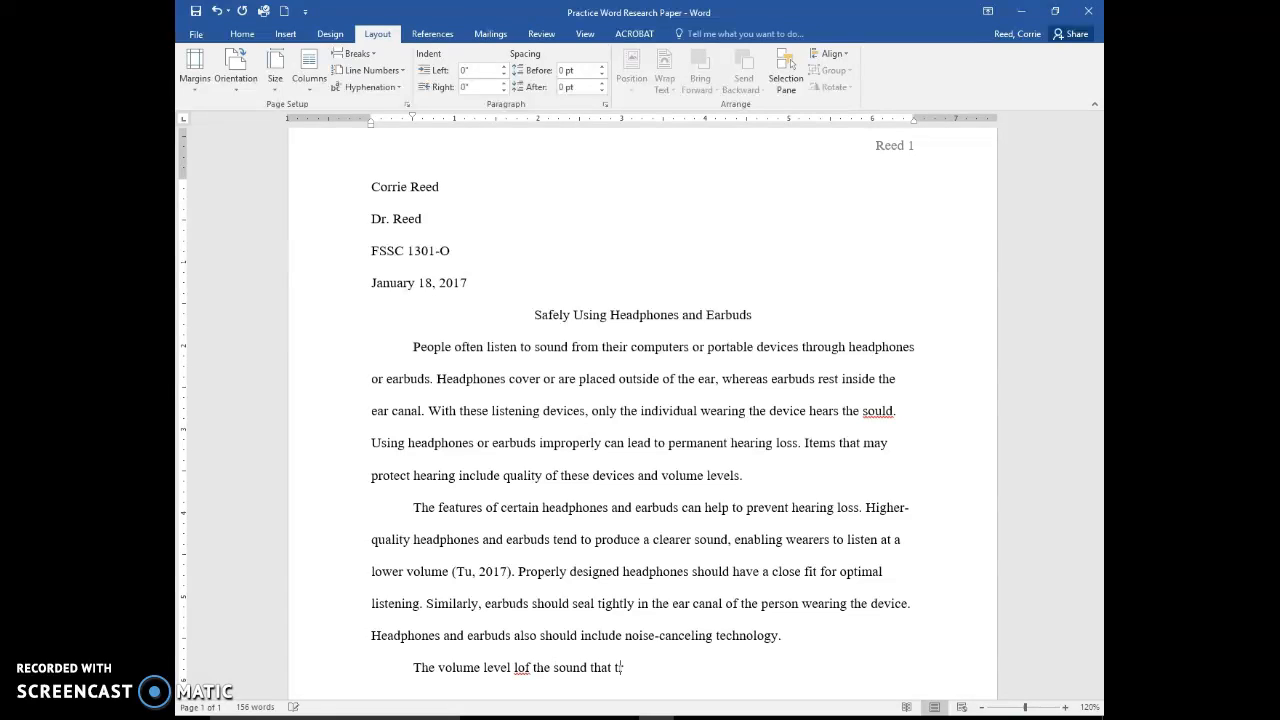
text(ransmits from headphones or earbuds into th)
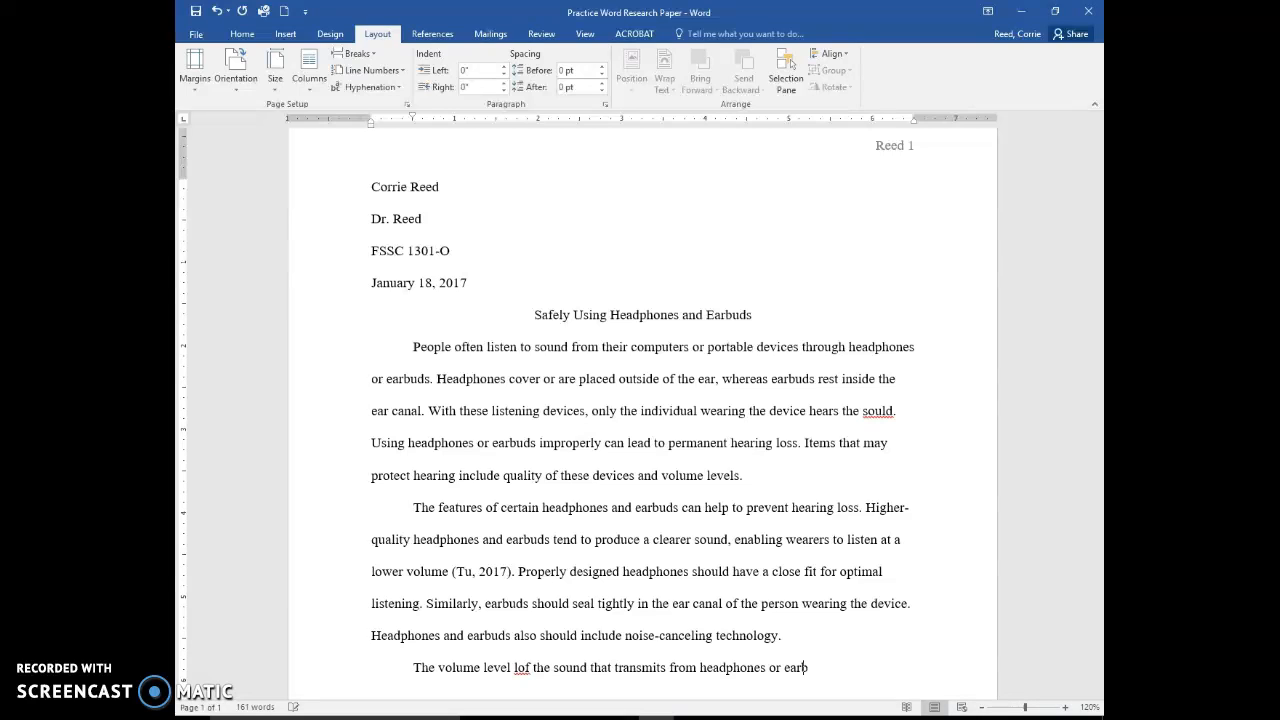
text(e ear of a person we)
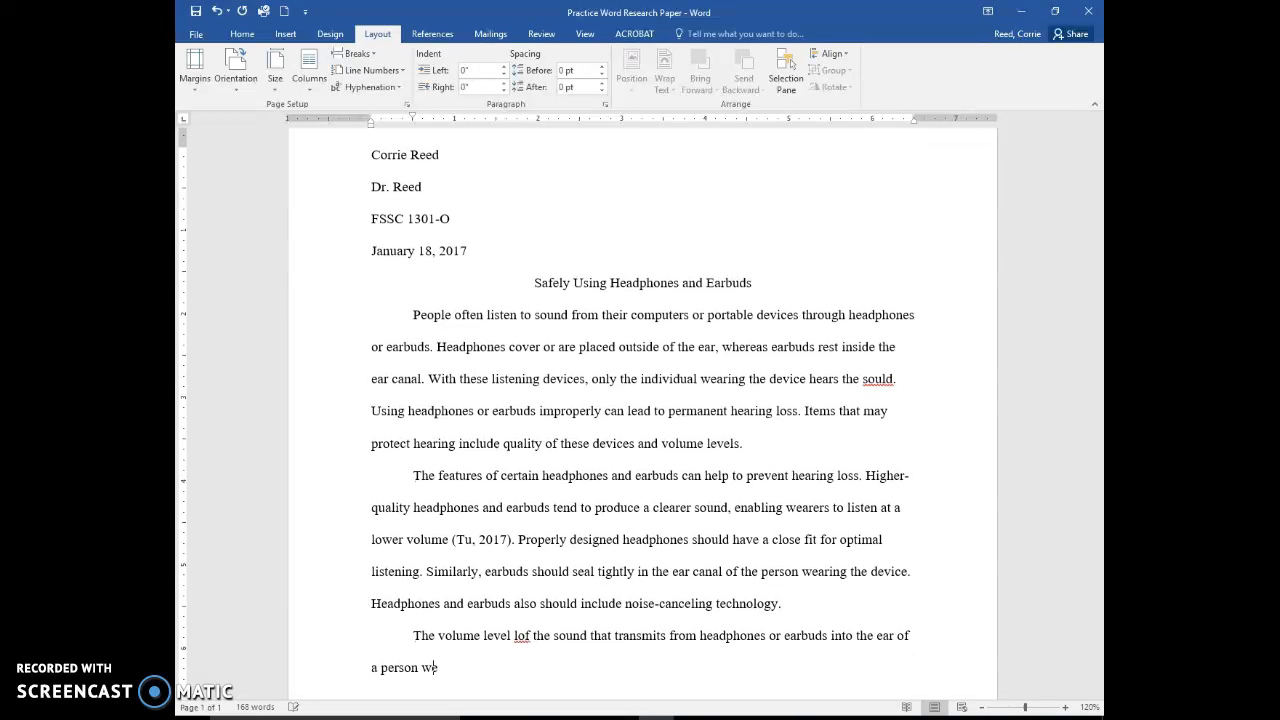
Finish the third paragraph's first sentence with "wearing this type of device has been linked to hearing loss."
text(aring this type of devid)
key(BackSpace)
text(ce )
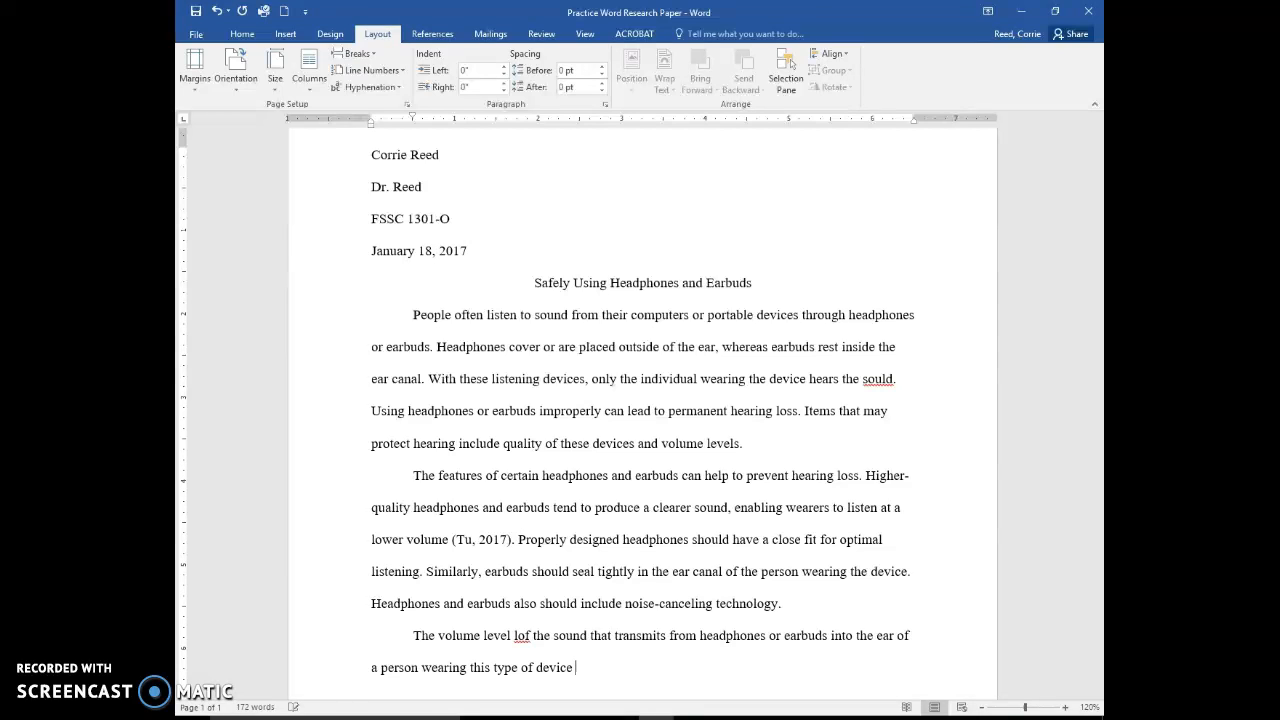
text(has been linked to hearing loss.)
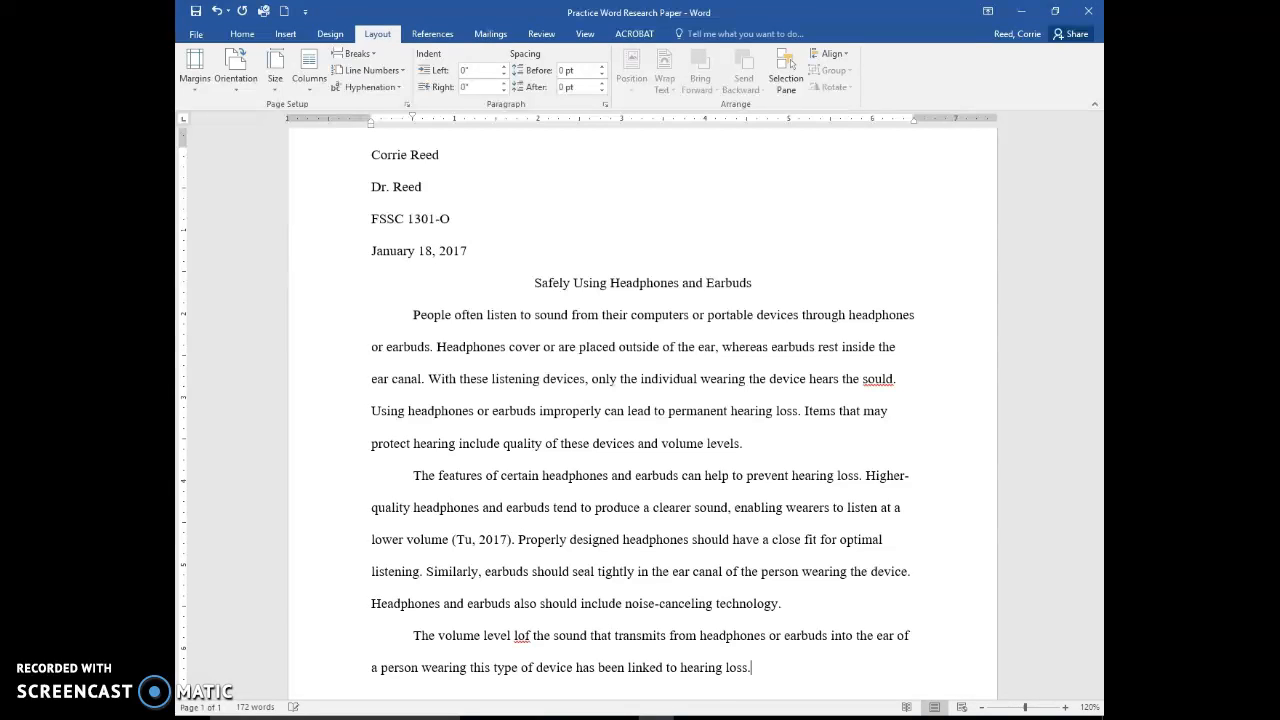
Add the sentence "The volume should be set low enough that other people nearby cannot hear the sound being transmitted."
text( The volume should be set lo)
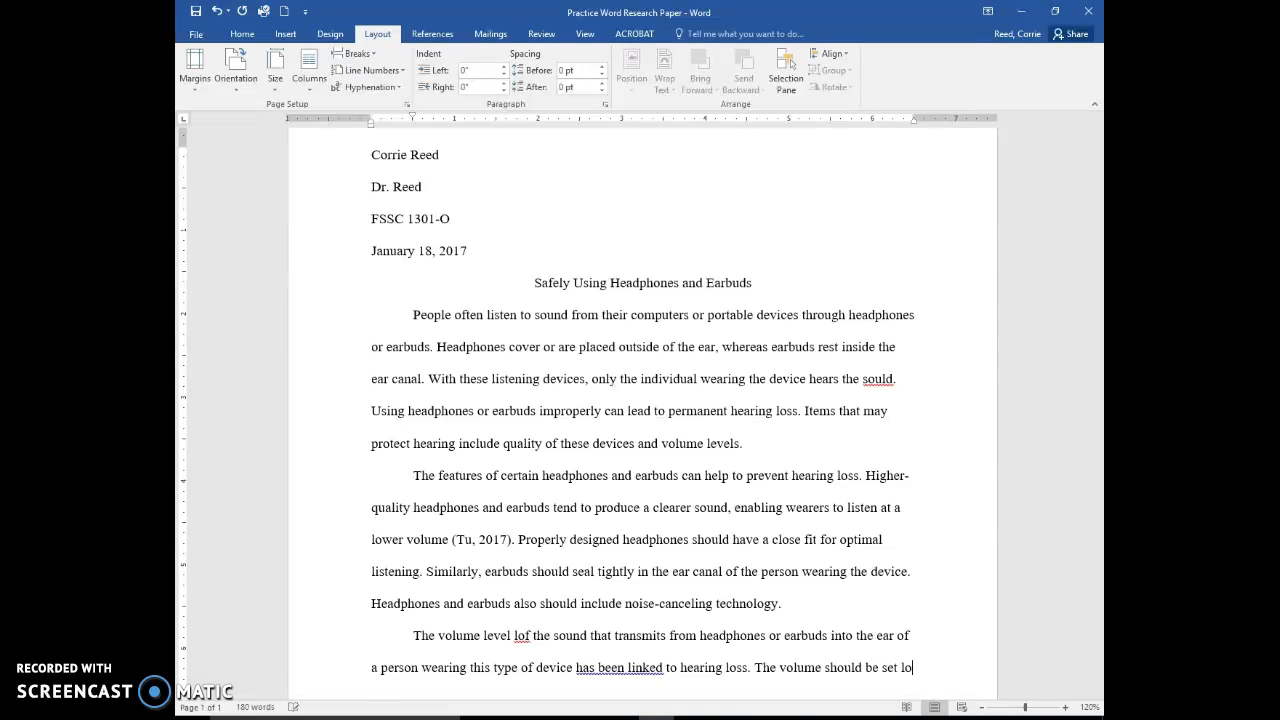
text(w enough that other peopl)
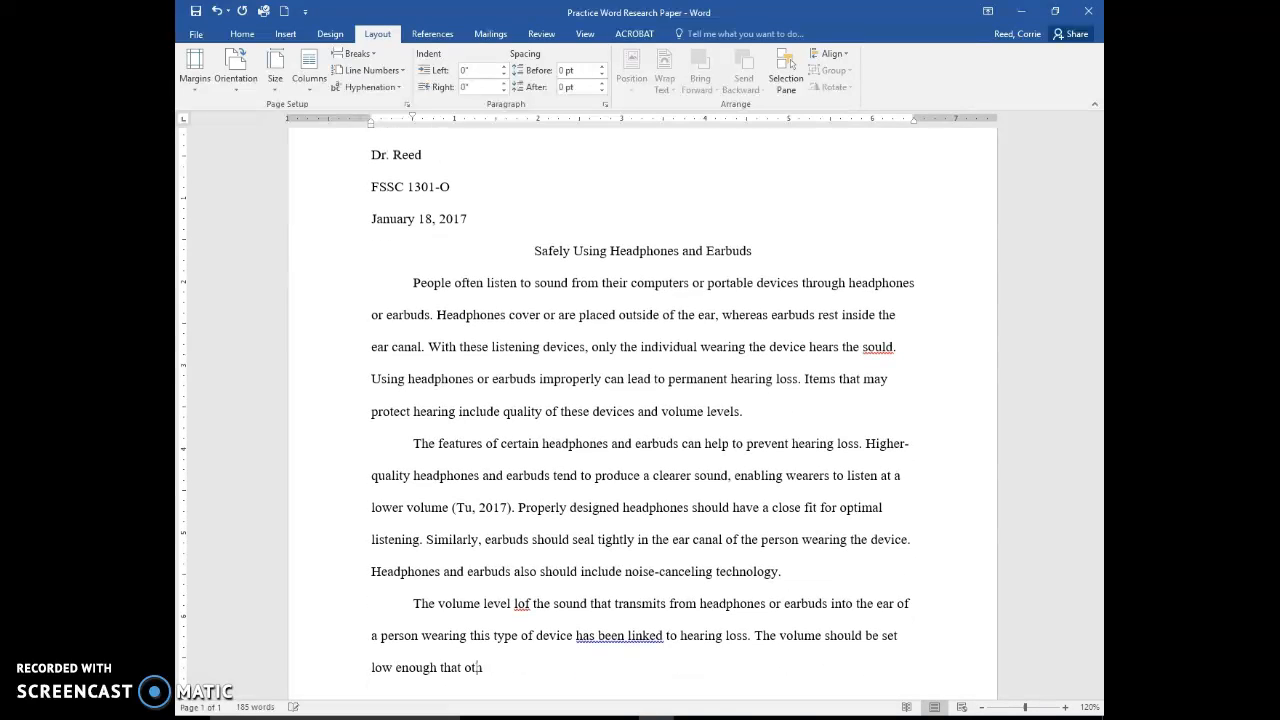
text(arby cannot hear th)
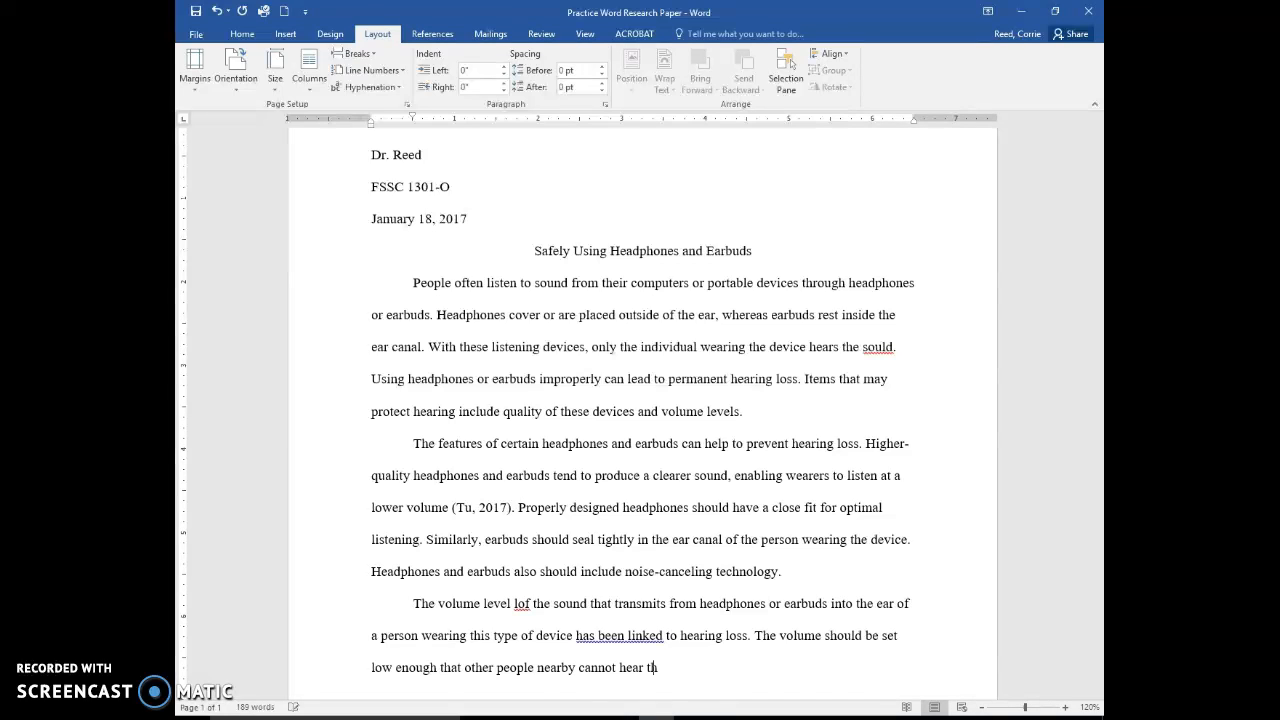
text(e sound being transmitted. The )
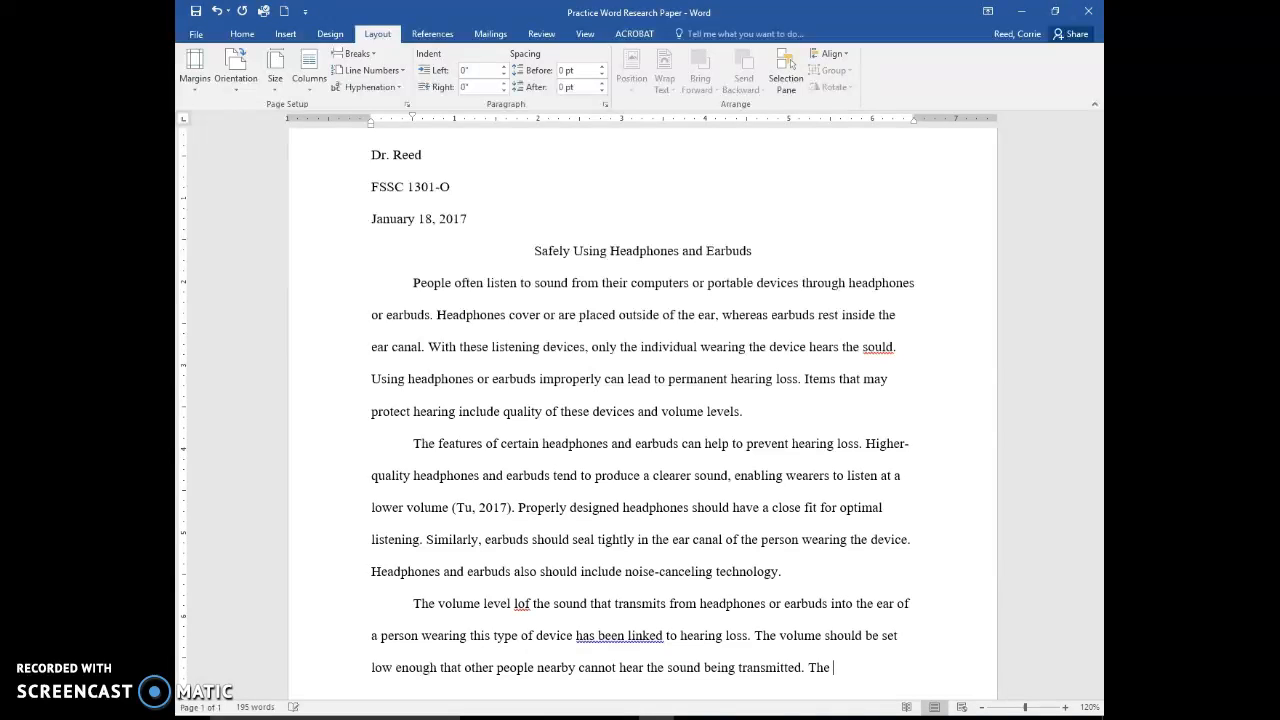
End the third paragraph with "The quieter the sounds, the less possibility of hearing damage."
text(quieter the sounds, the less )
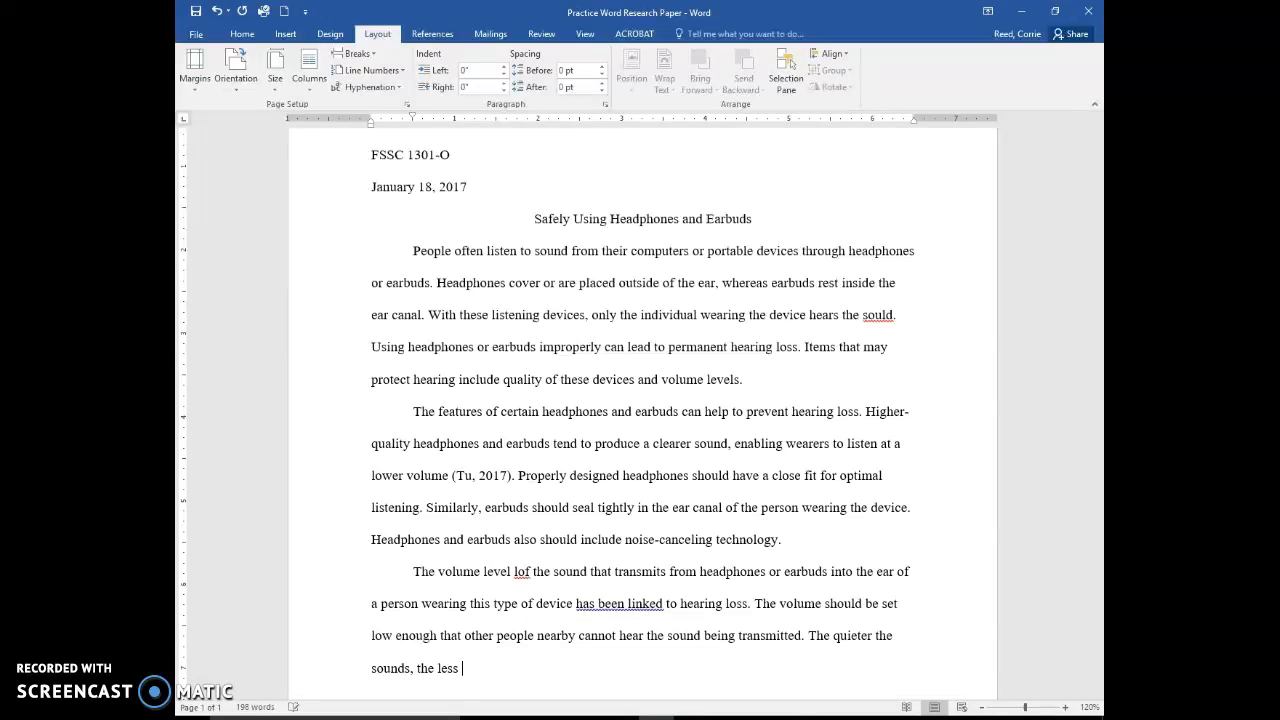
text(possibility of hearing damage.)
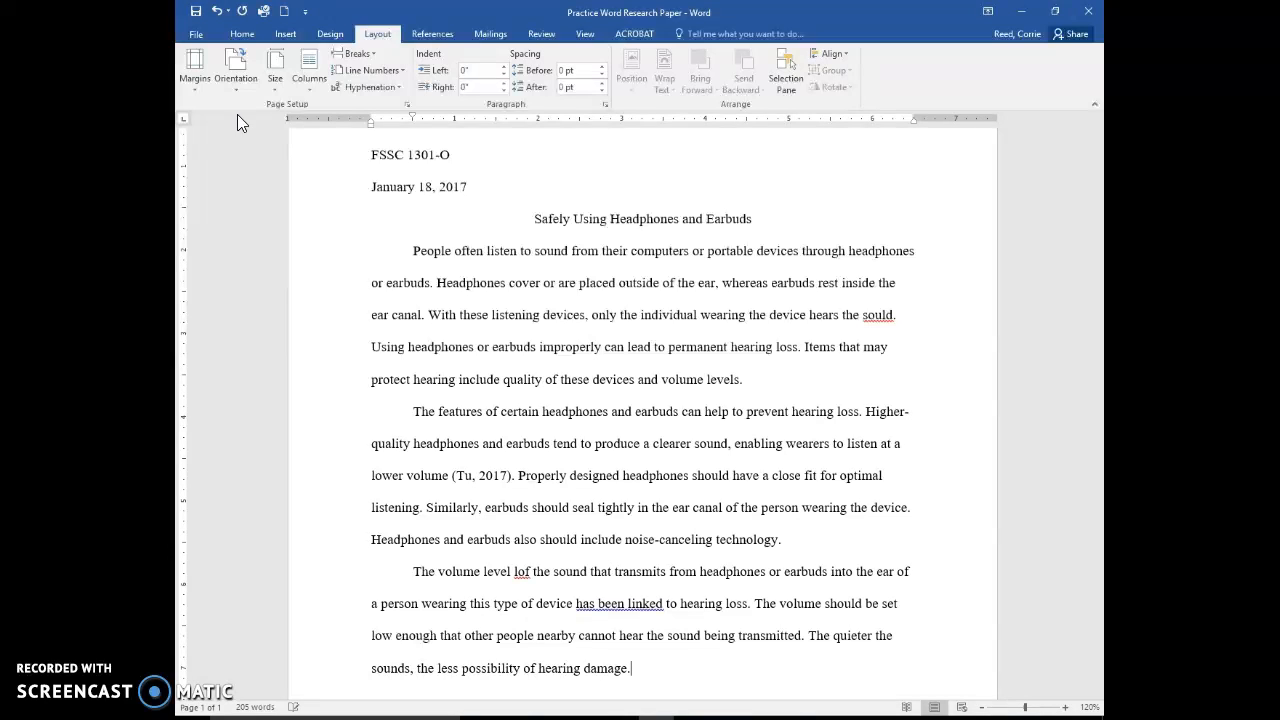
Correct "lof" to "of" in the third paragraph and return the insertion point to the paragraph's end
click(517, 571)
key(BackSpace)
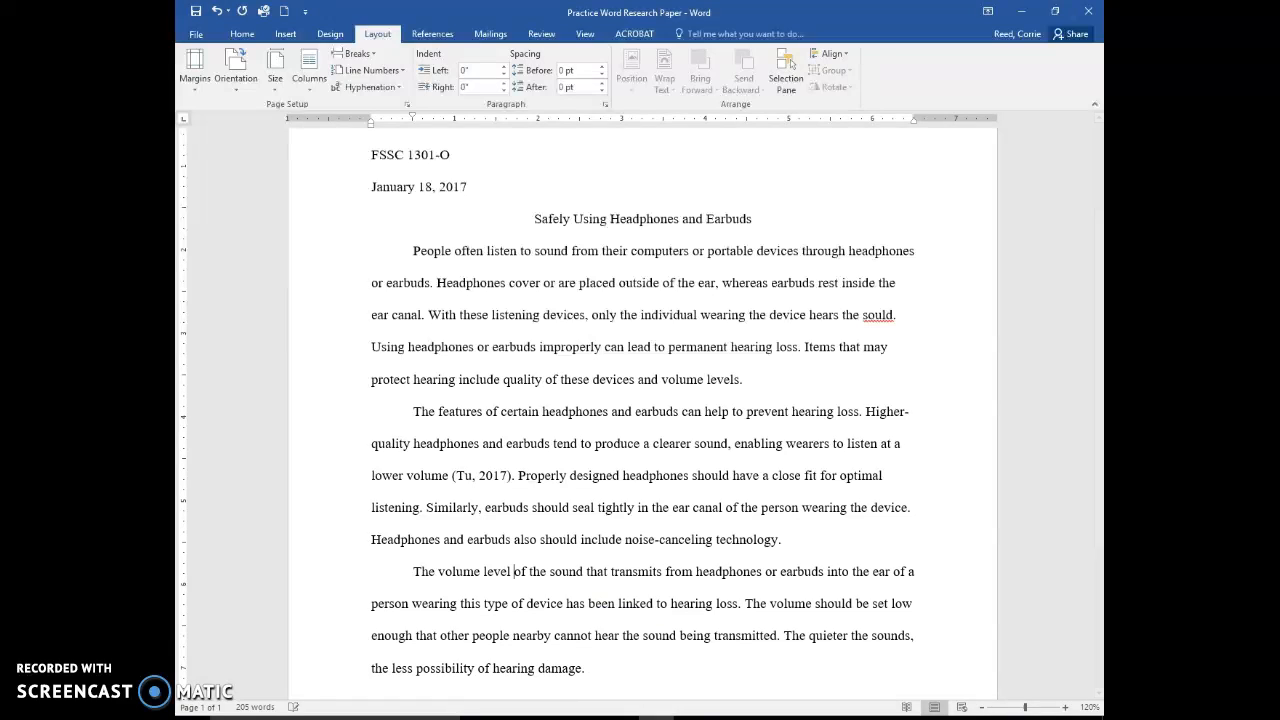
click(623, 679)
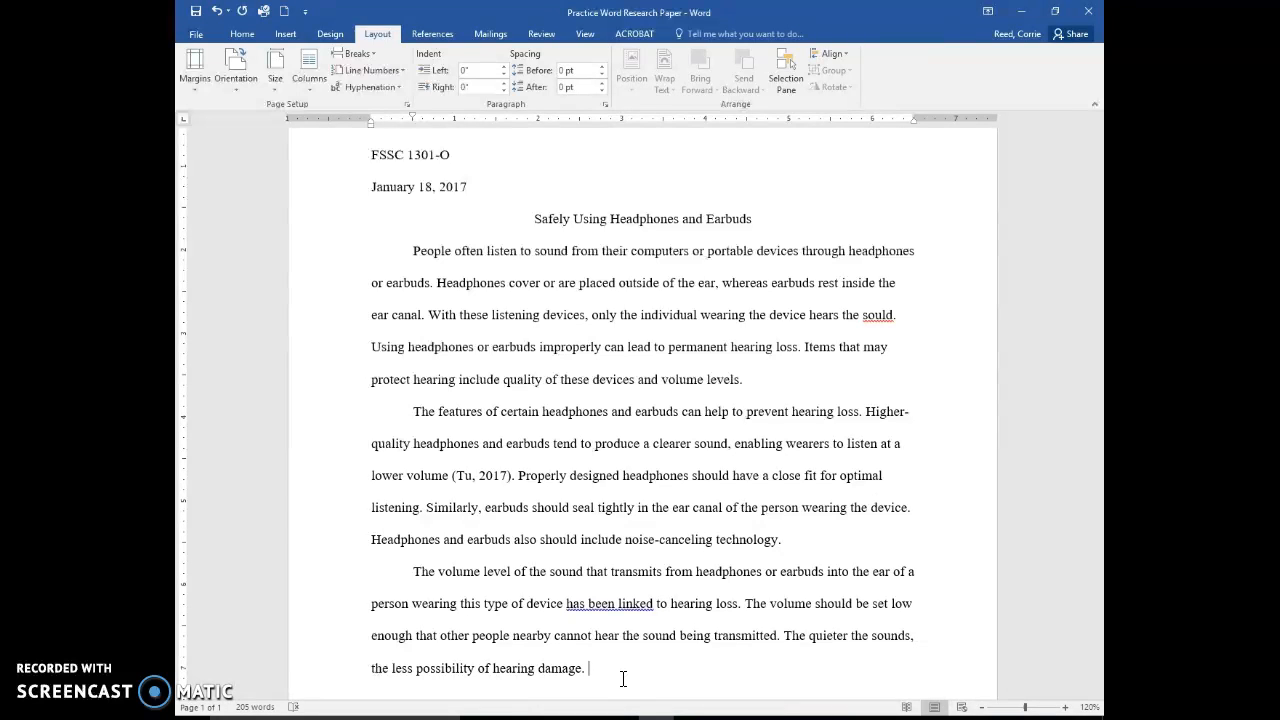
Review the document's word count statistics with textboxes, footnotes and endnotes included
right_click(245, 711)
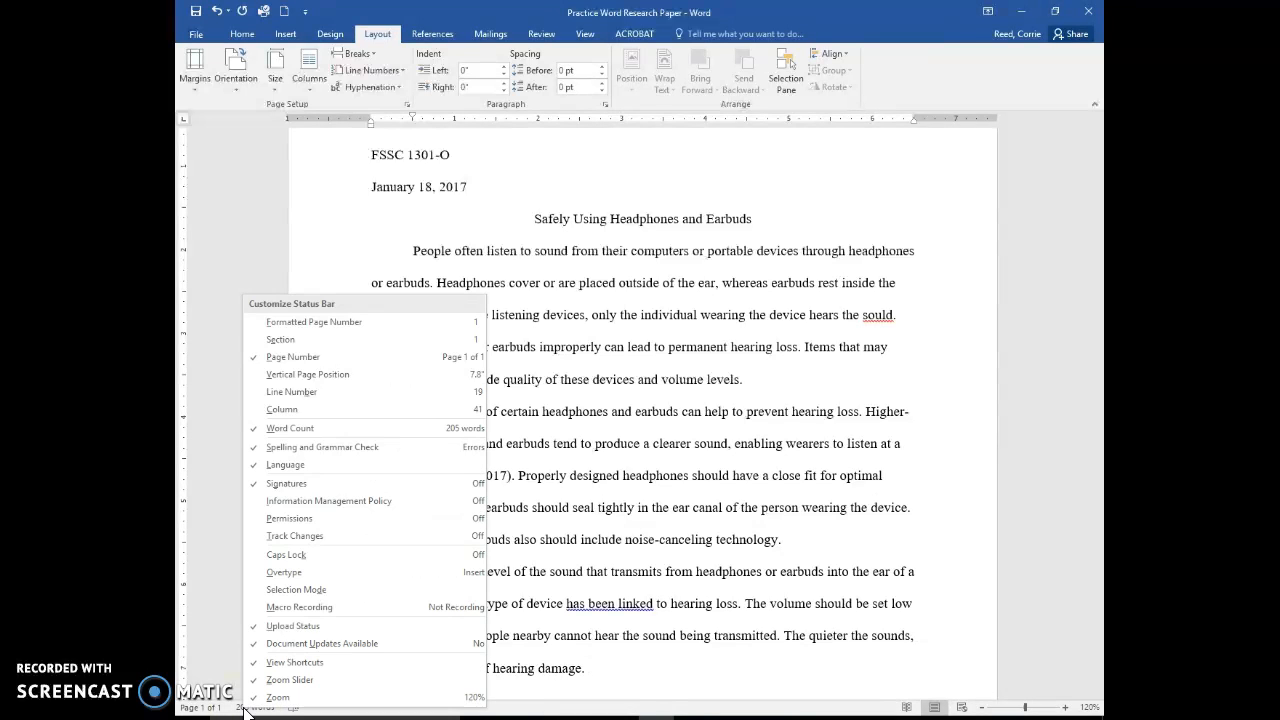
click(245, 711)
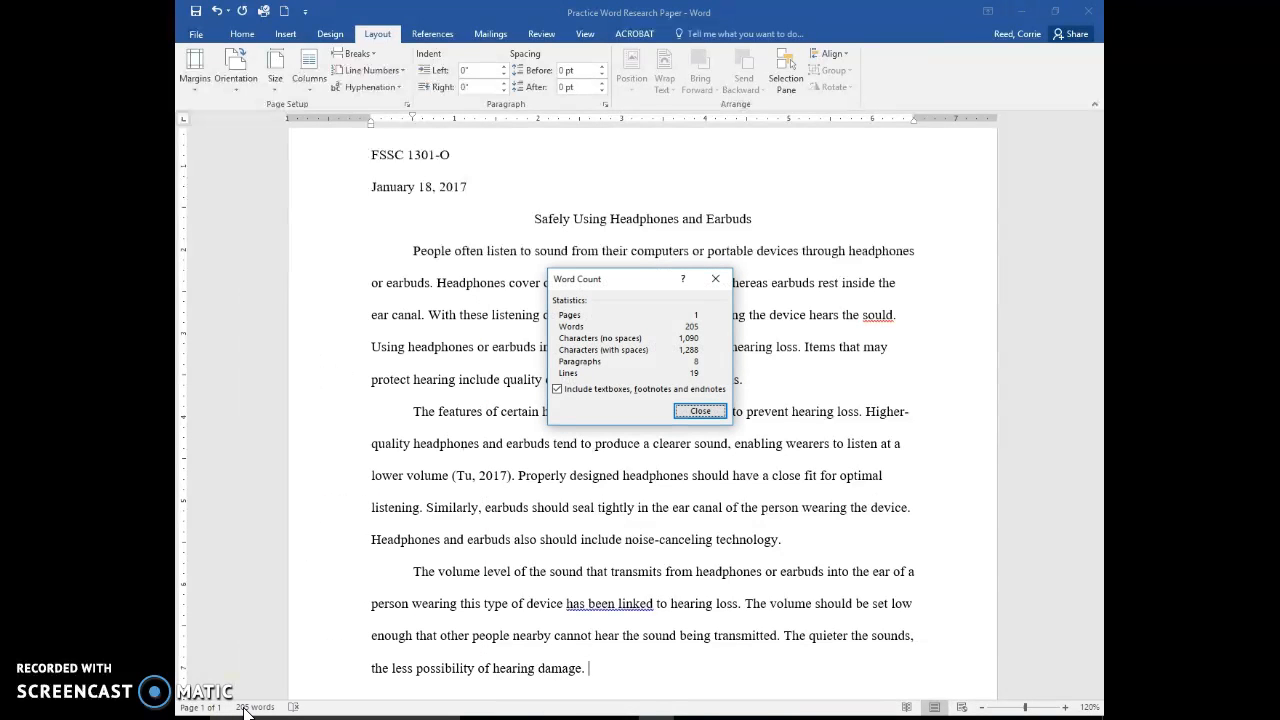
click(252, 710)
click(557, 390)
click(557, 390)
click(694, 418)
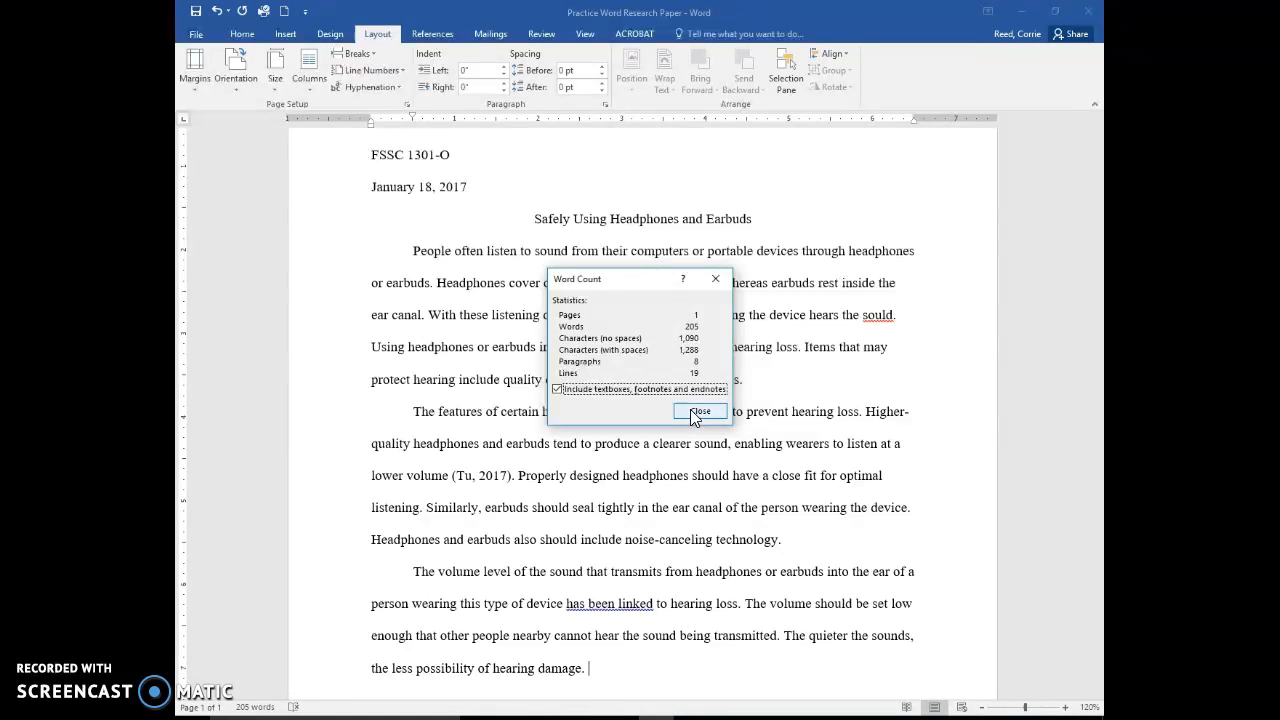
click(694, 416)
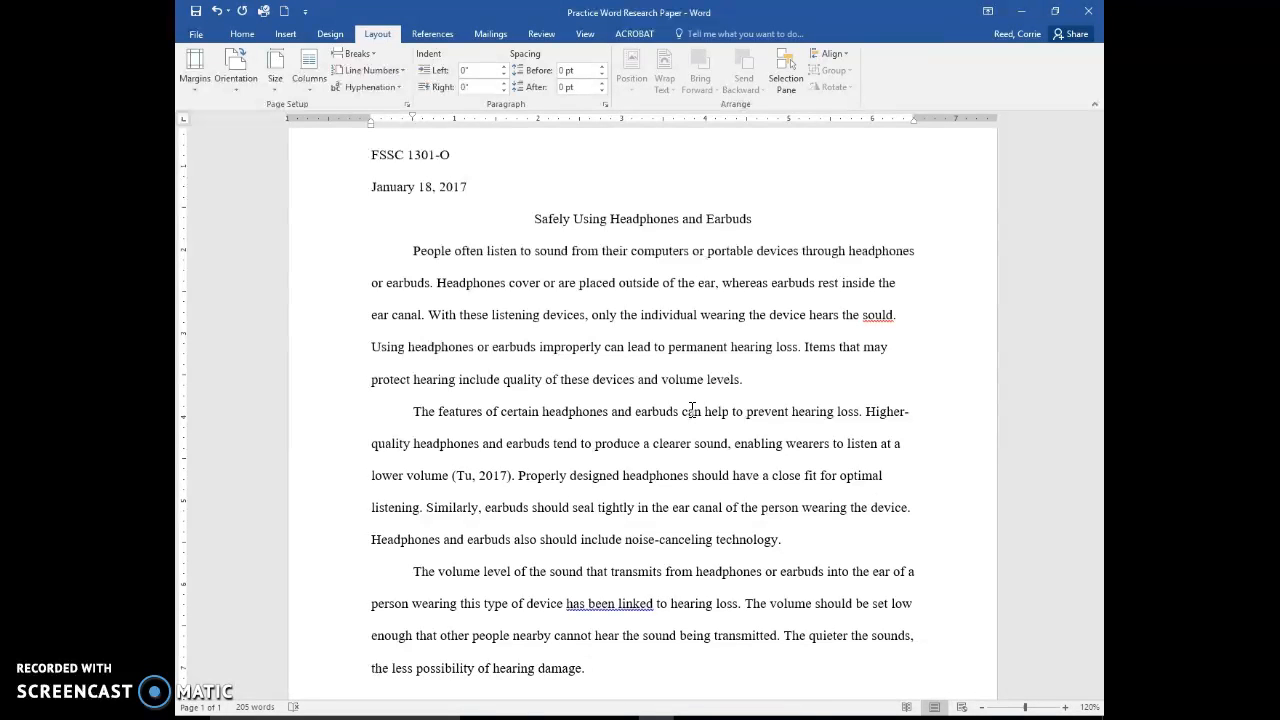
Add the sentence "Further, listening at a higher volume for extended periods of time could be unsafe." to the end of the third paragraph
scroll(692, 412, down, 5)
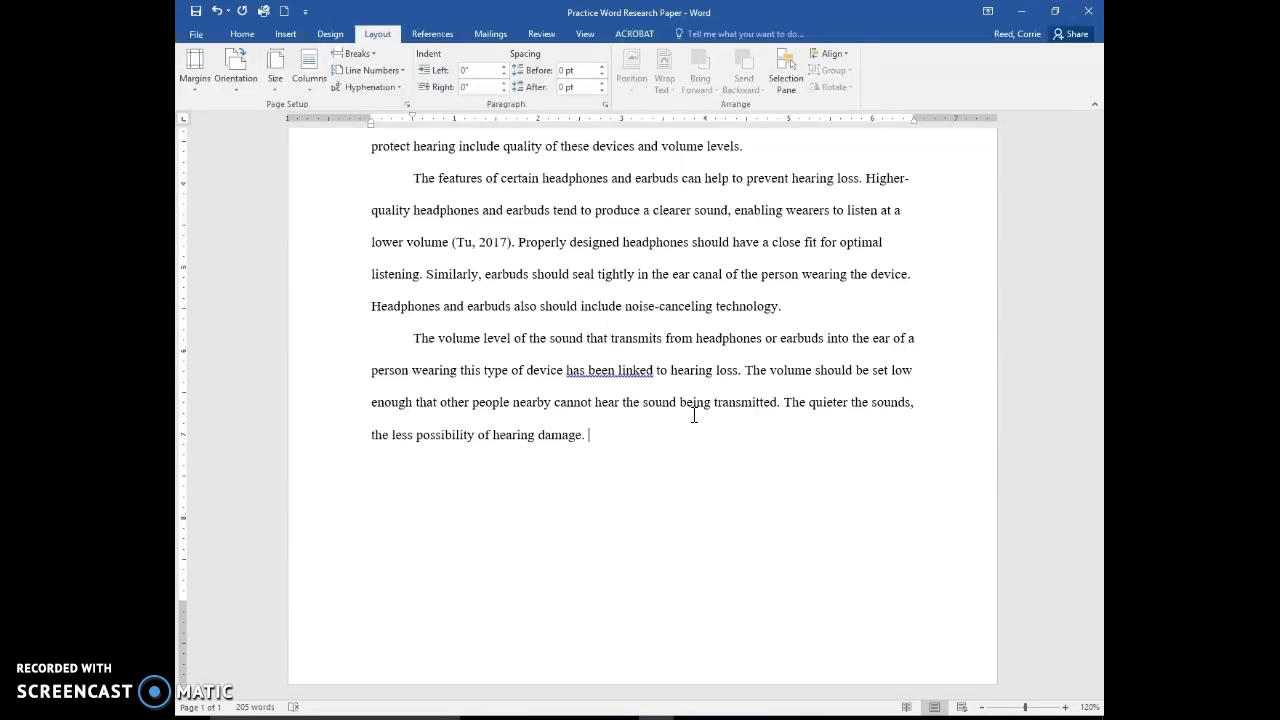
text(Further, listening at a higher volume for extended perios)
key(BackSpace)
text(ds of time could )
text(be unsafe. )
Continue the third paragraph with "One expert suggests people should listen at only 30 percent maximum"
text(One expert sug)
text(gests people sho)
text(uld listen at b)
text(nly 30 p)
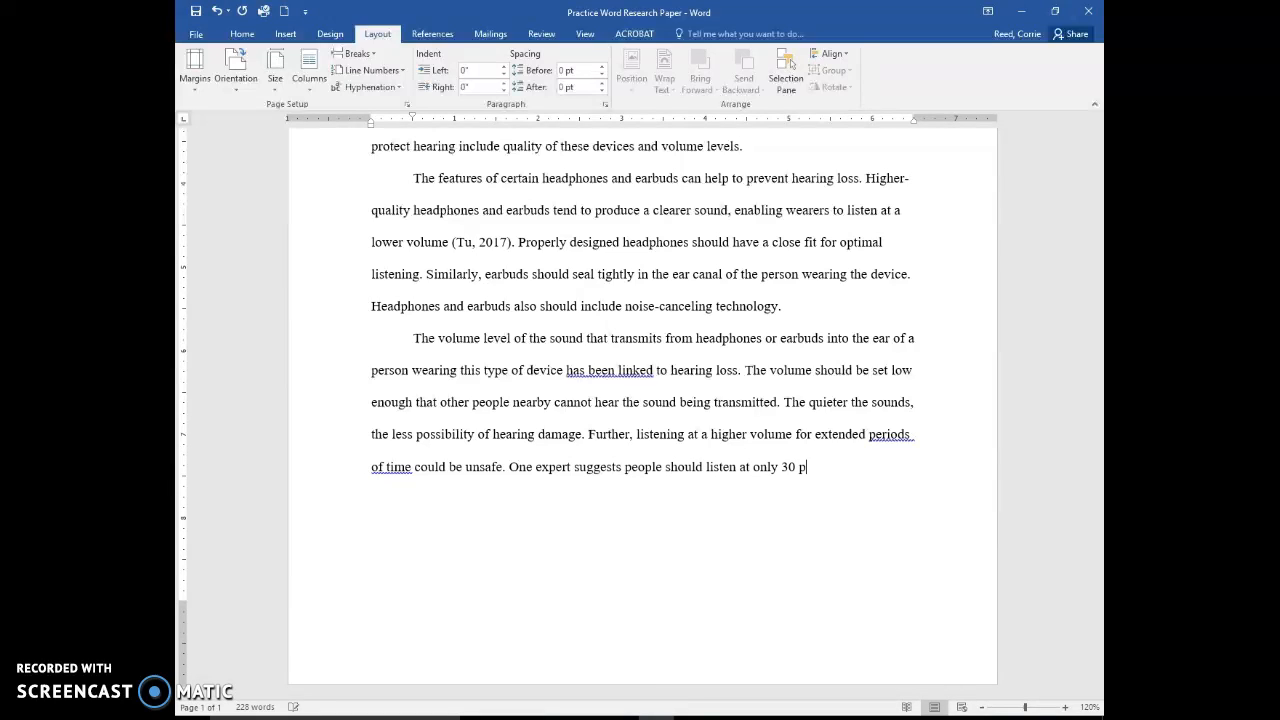
text(ercent maximum)
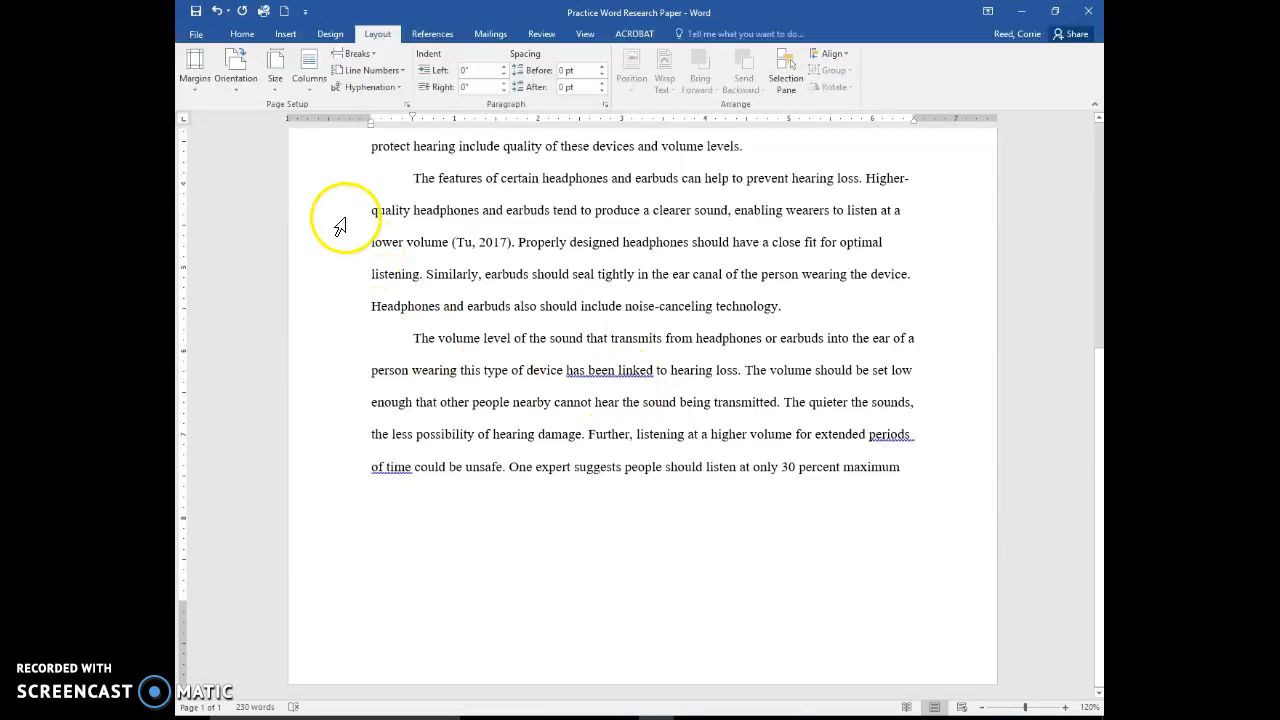
Insert a citation placeholder named with the cited author's surname after "30 percent maximum" and end the sentence with a period
click(432, 34)
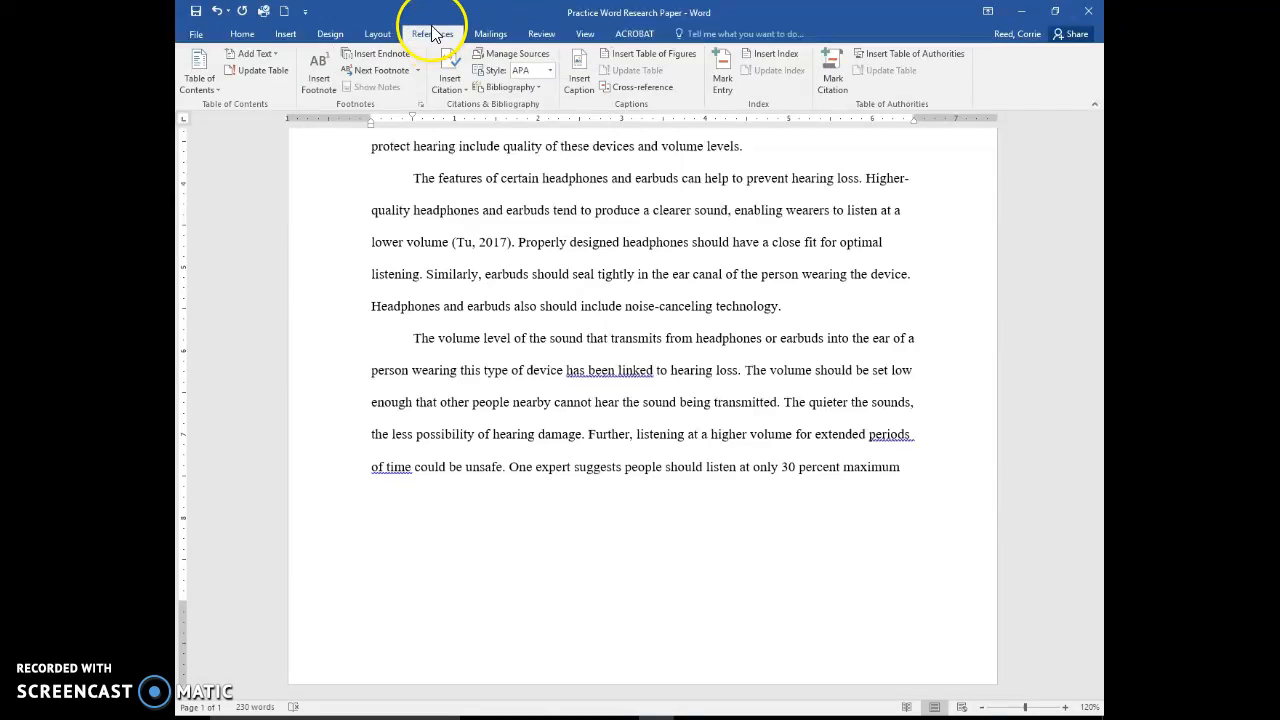
click(460, 86)
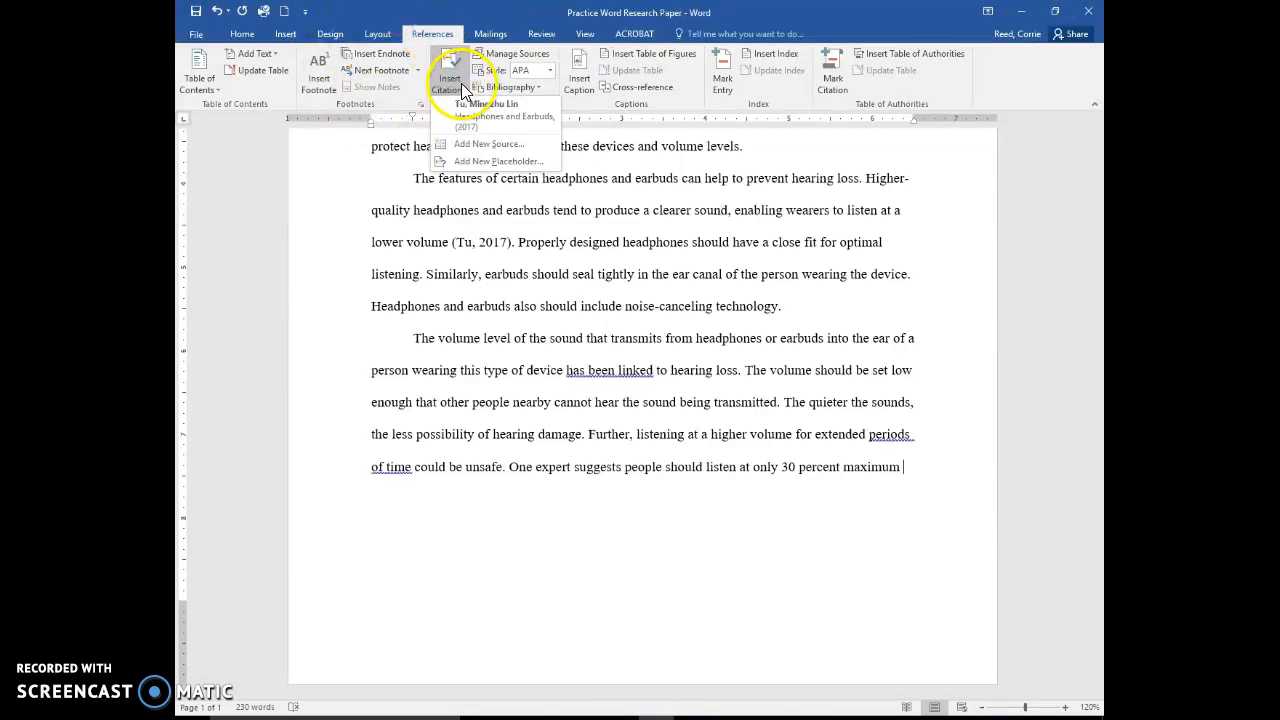
click(479, 146)
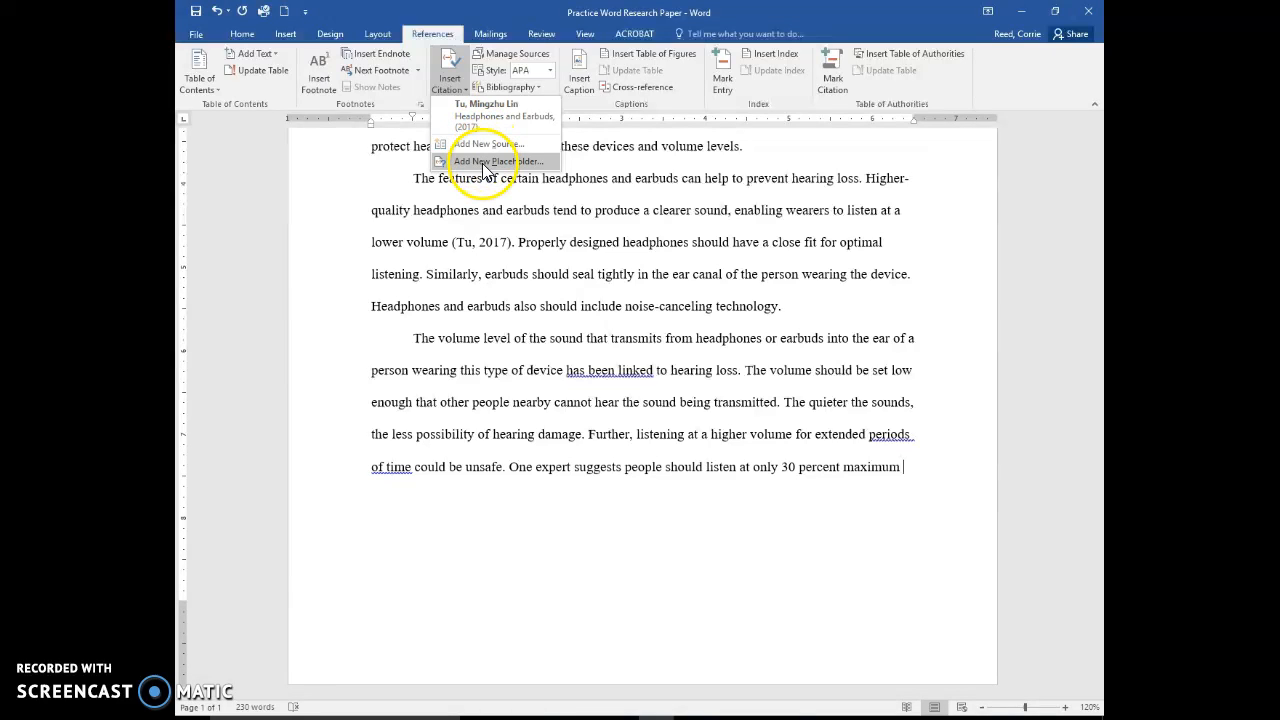
click(484, 162)
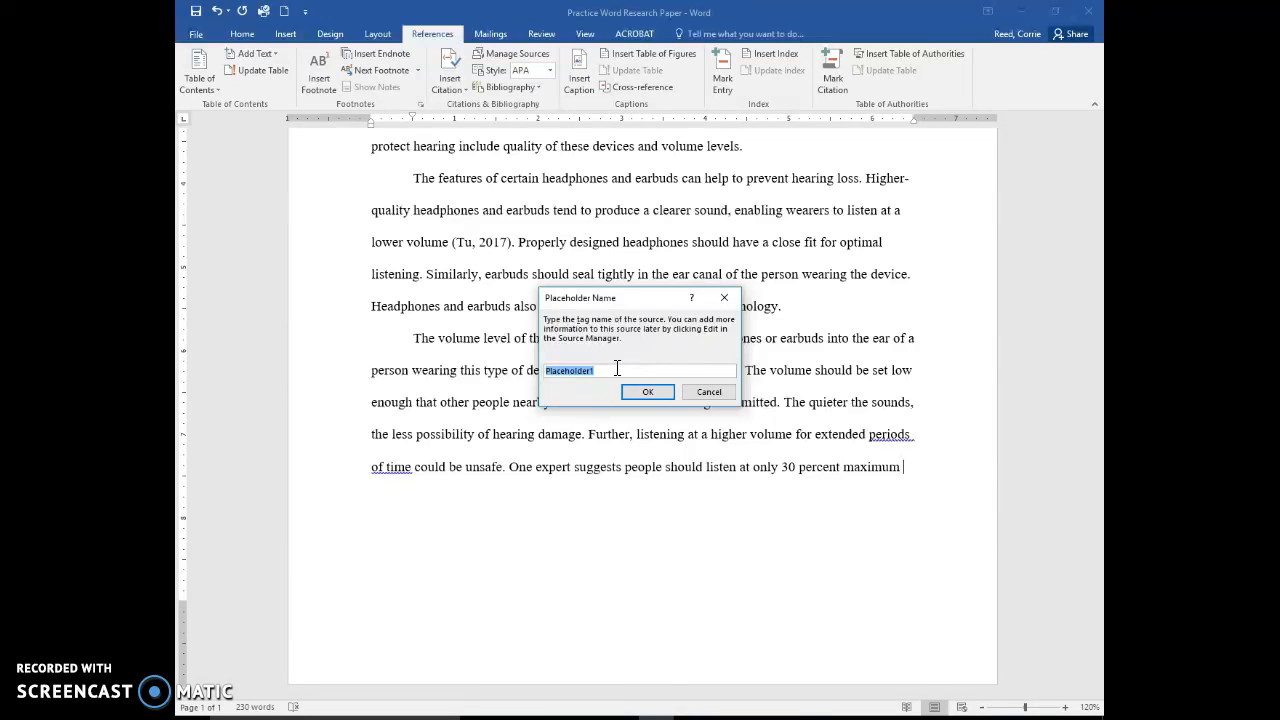
text(Chamberlain)
click(645, 390)
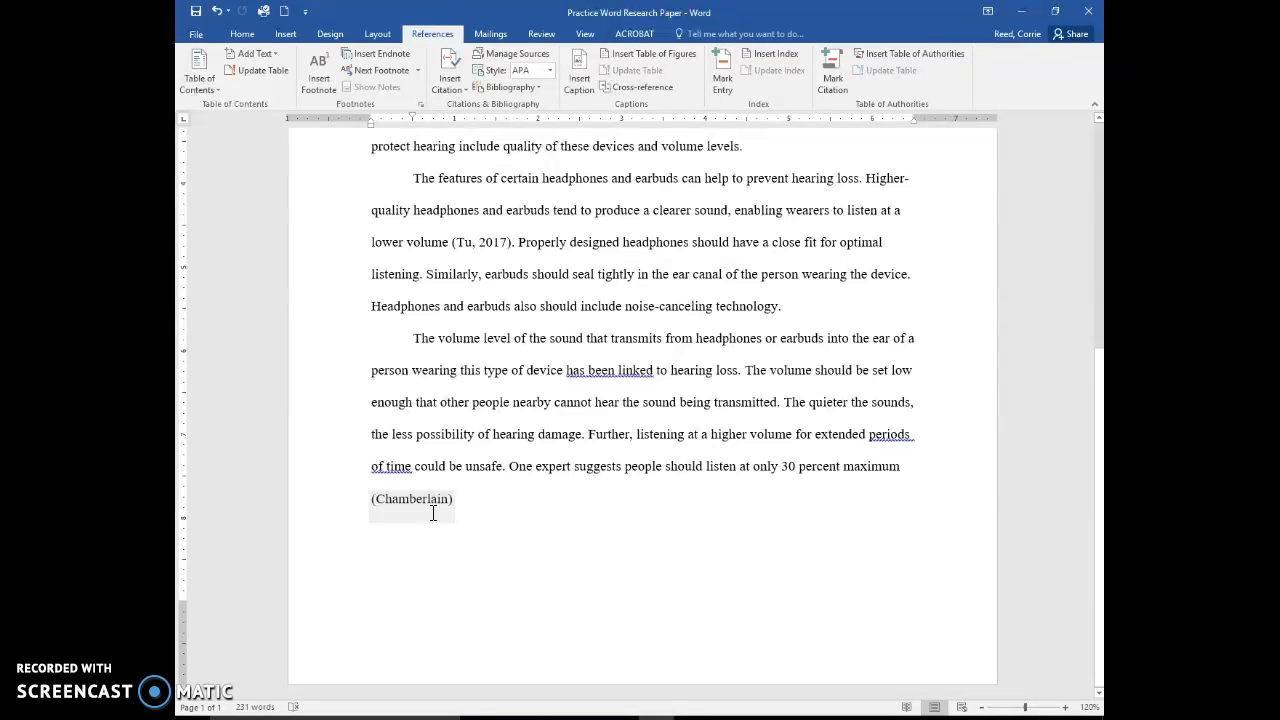
text(.)
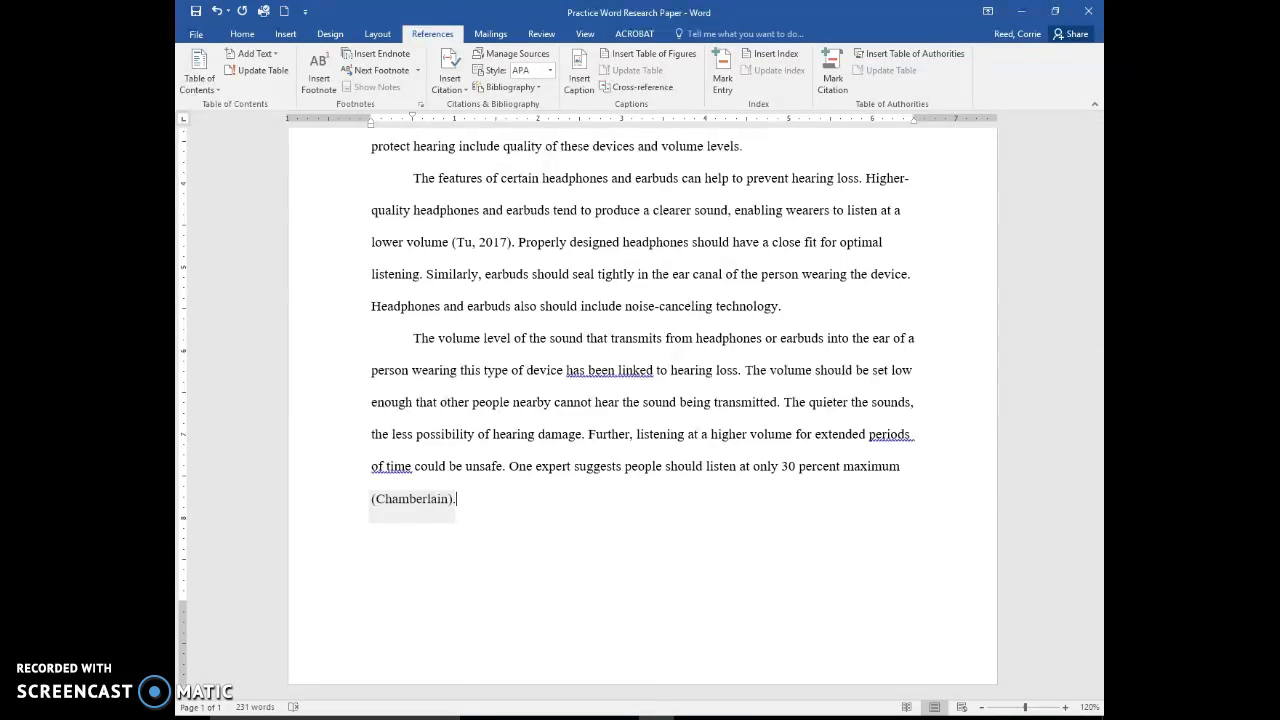